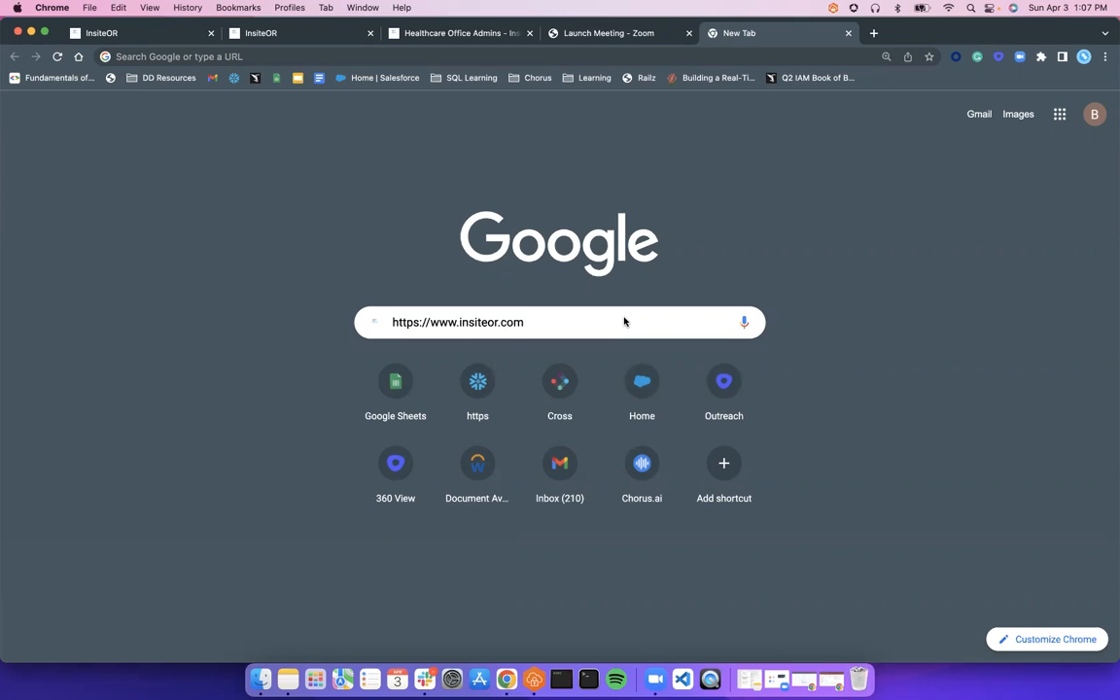
# Search Google for insiteOR, open insiteor.com, then switch to the InsiteOR staging site tab
pyautogui.press('Return')
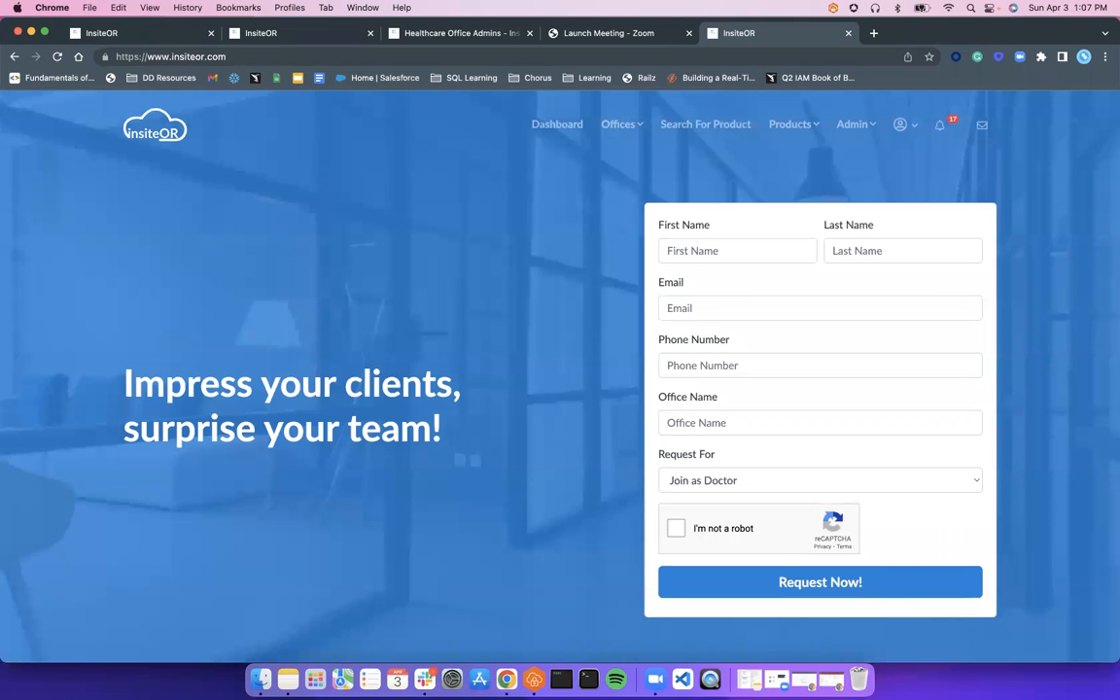
pyautogui.click(14, 56)
pyautogui.click(481, 326)
pyautogui.write('in')
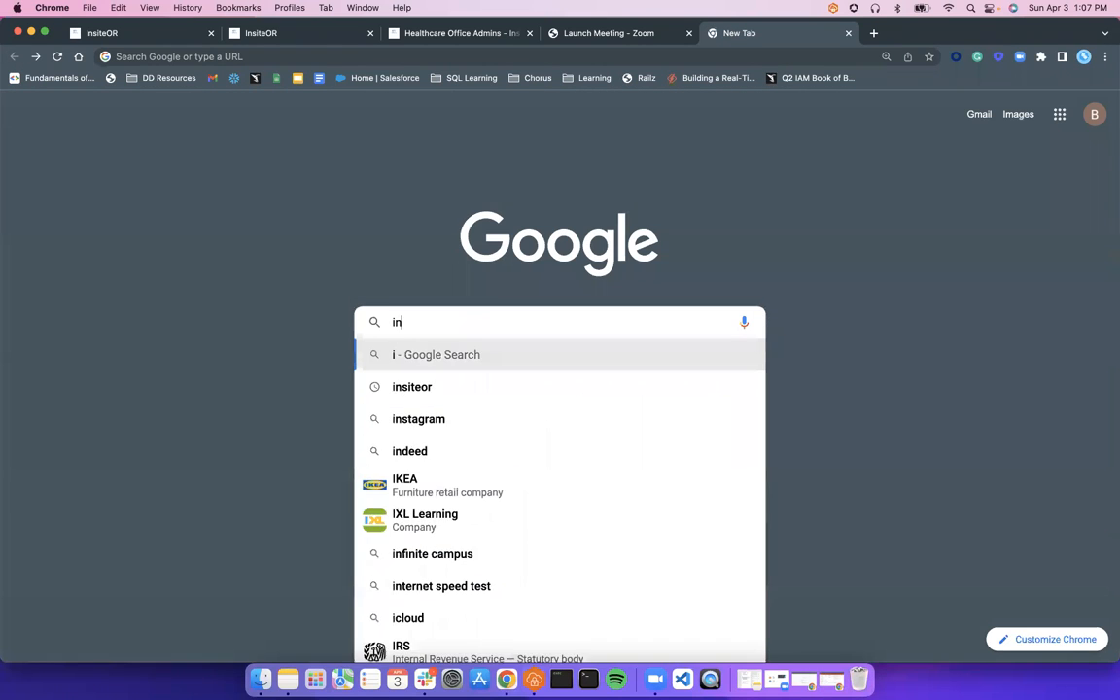
pyautogui.write('siteOR')
pyautogui.press('Return')
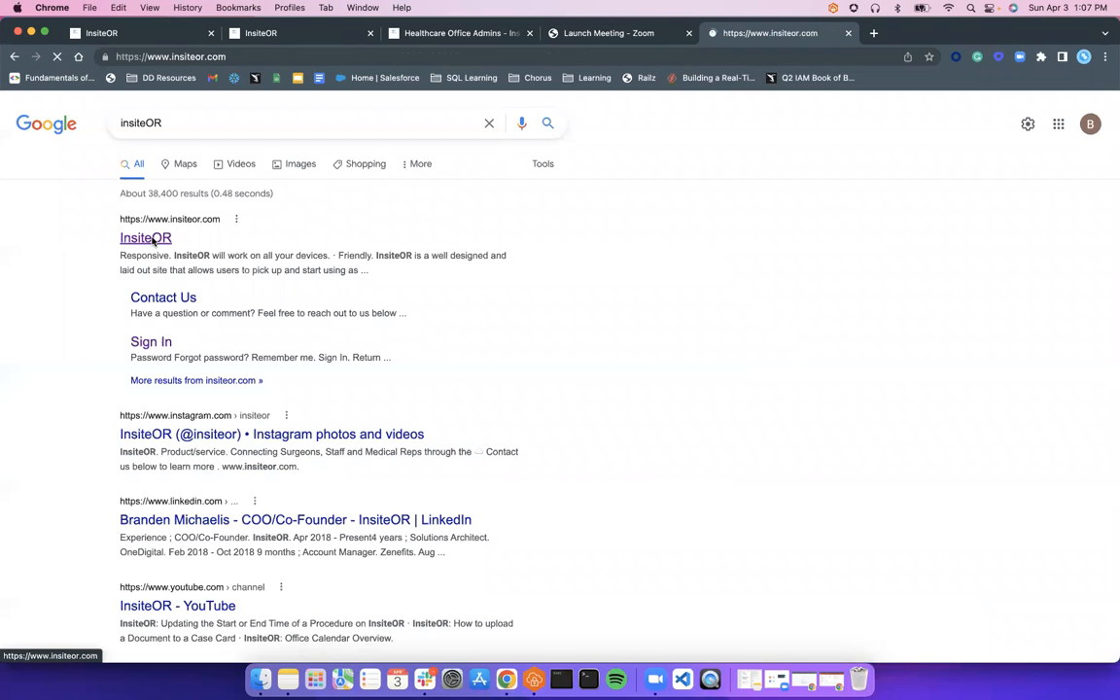
pyautogui.click(139, 238)
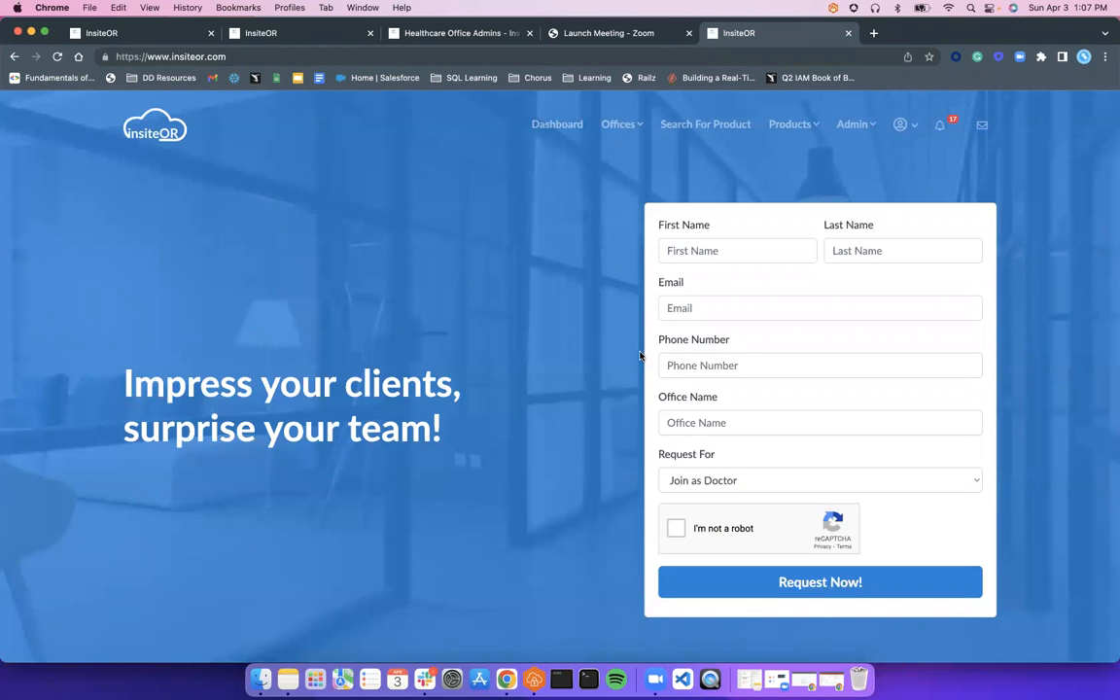
pyautogui.click(109, 30)
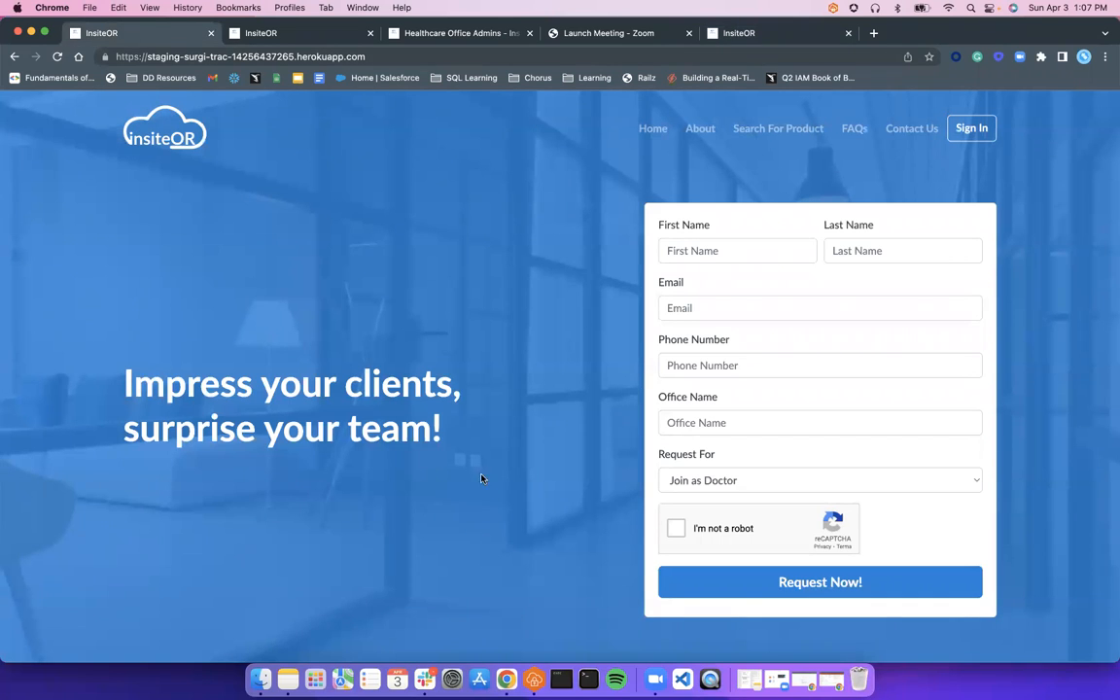
# Sign in with the saved healthcare admin login and password, dismissing the password-update offer
pyautogui.click(971, 127)
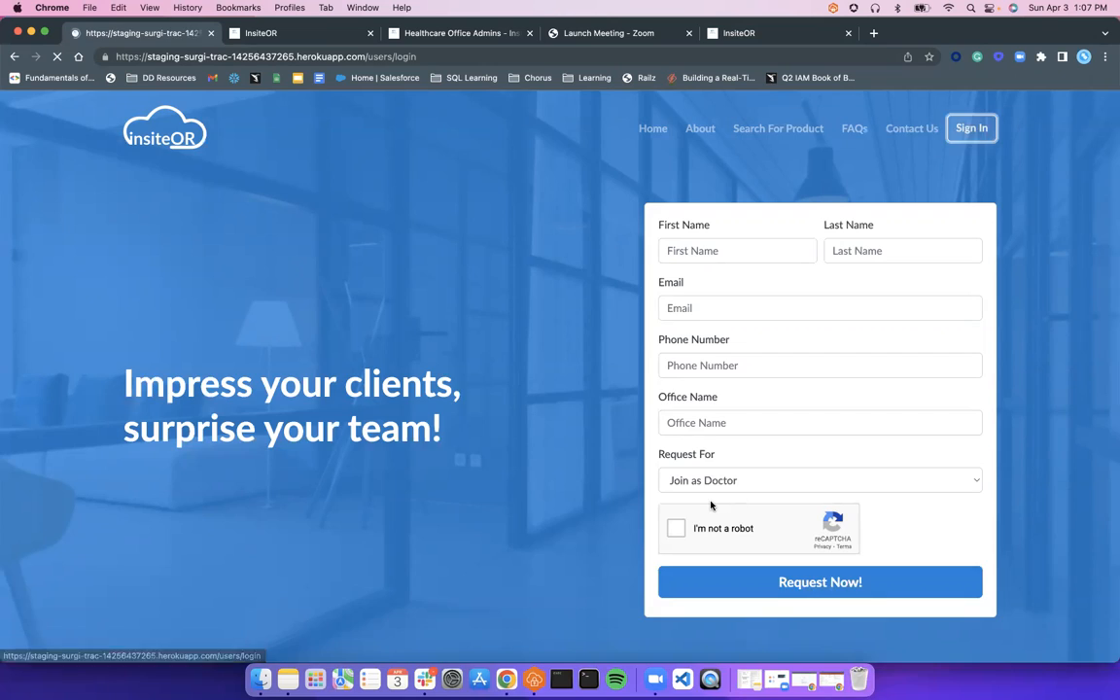
pyautogui.click(480, 318)
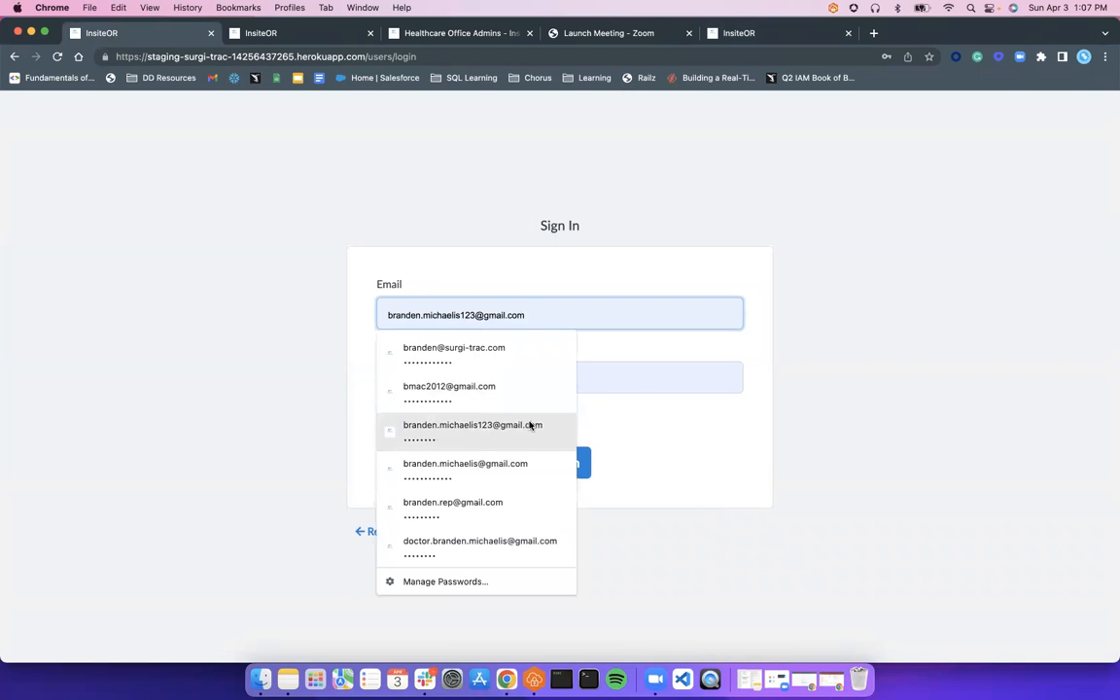
pyautogui.click(529, 425)
pyautogui.click(550, 373)
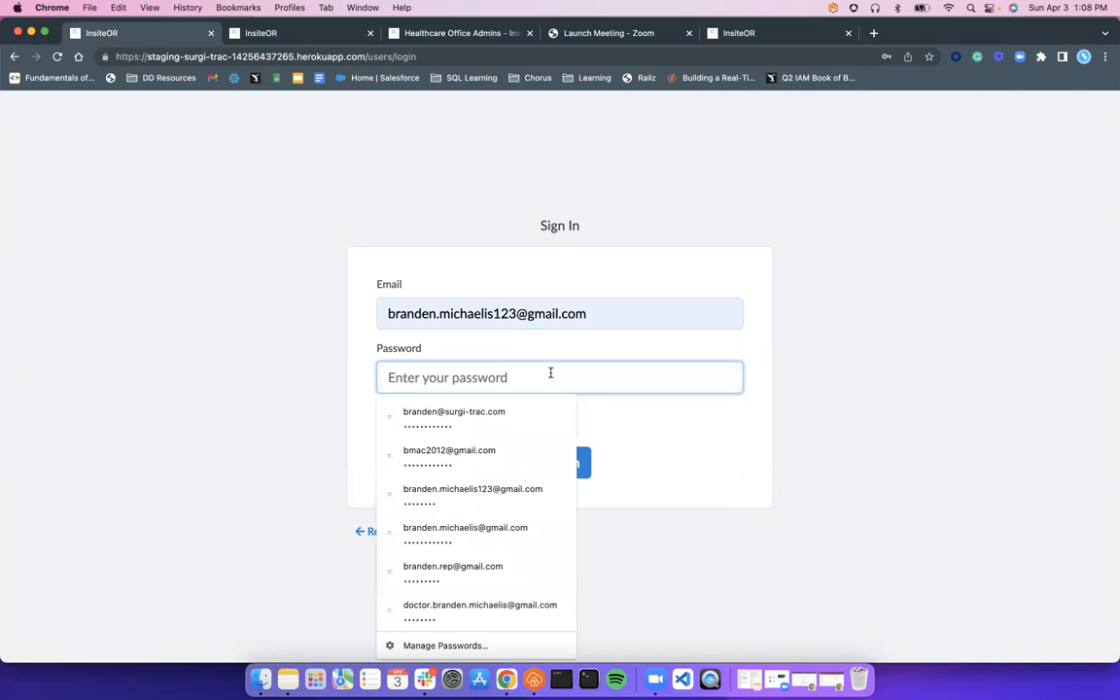
pyautogui.write('•••••••••')
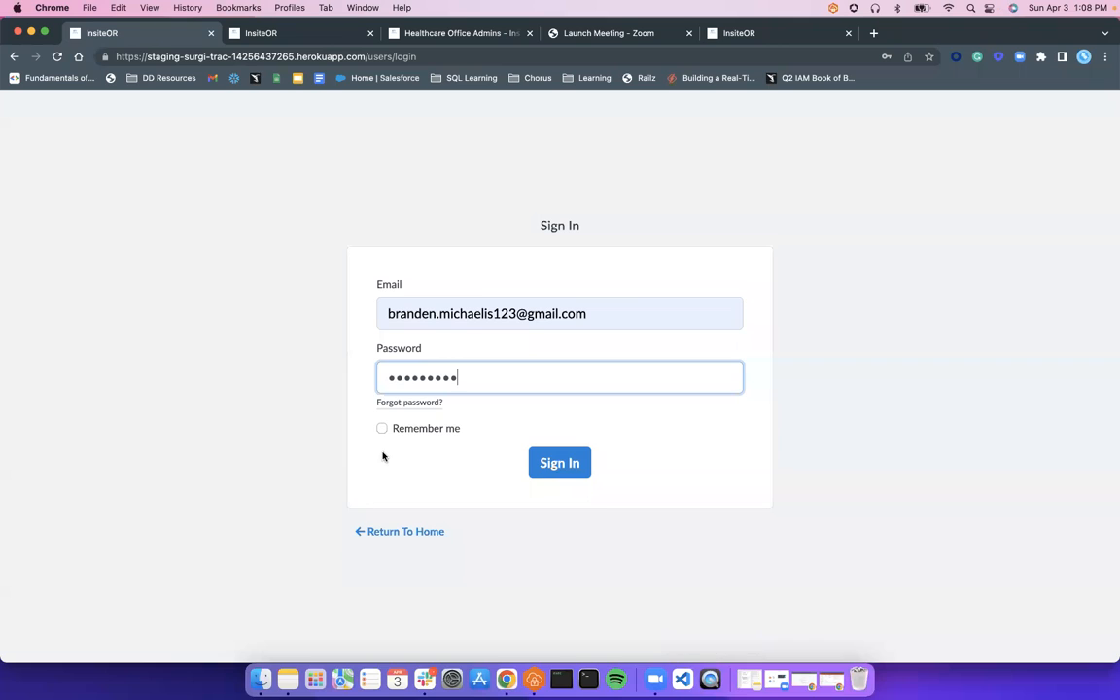
pyautogui.moveTo(379, 447); pyautogui.dragTo(382, 429)
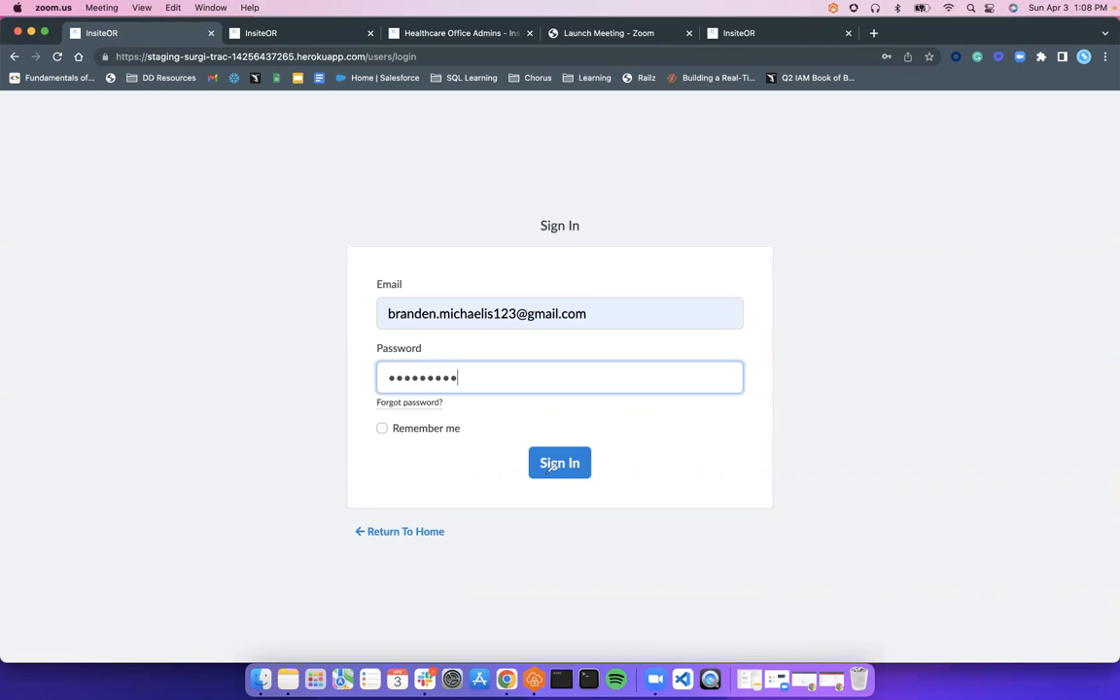
pyautogui.click(562, 469)
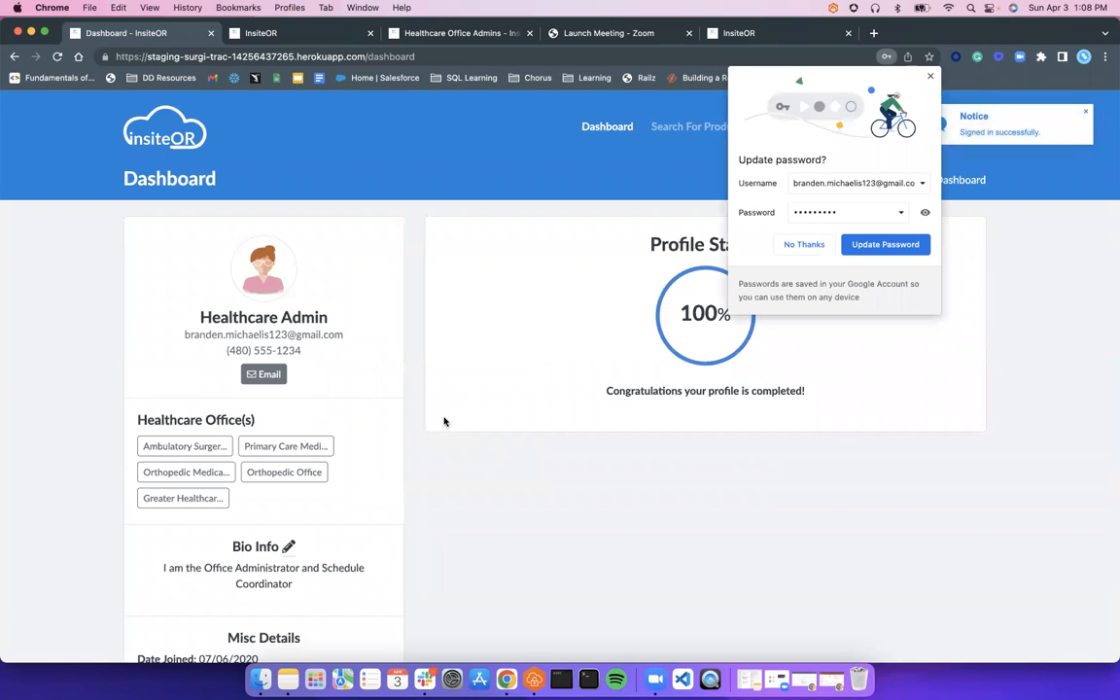
pyautogui.click(930, 77)
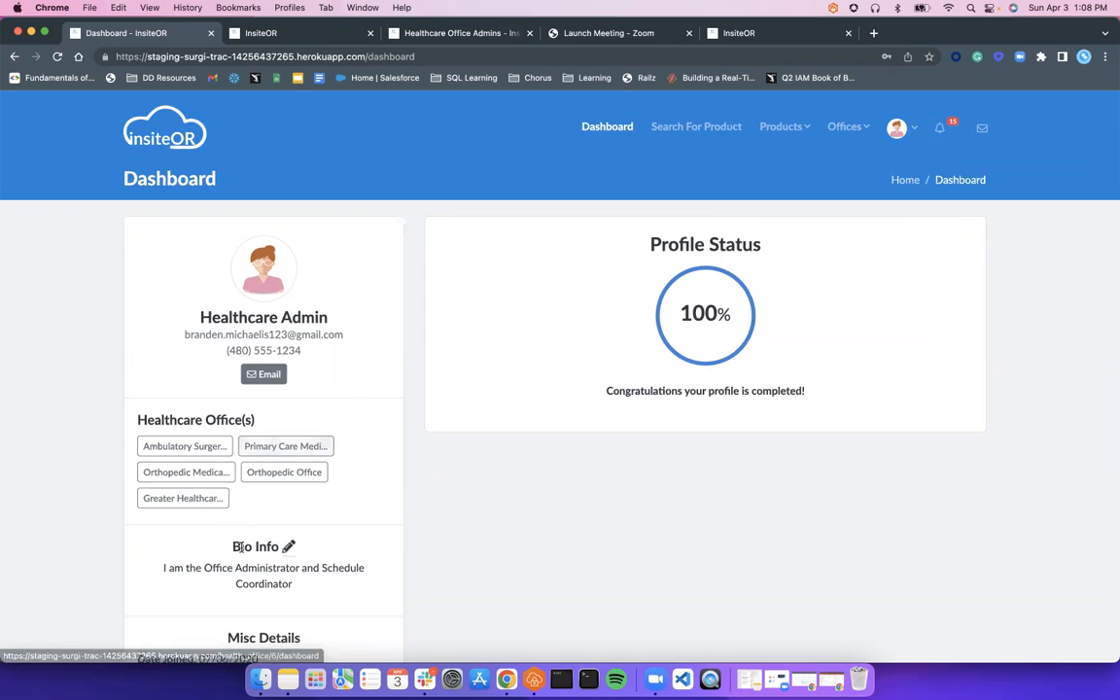
# Open Orthopedic Medical Office from Offices and start a new card from its Case Cards list
pyautogui.click(844, 129)
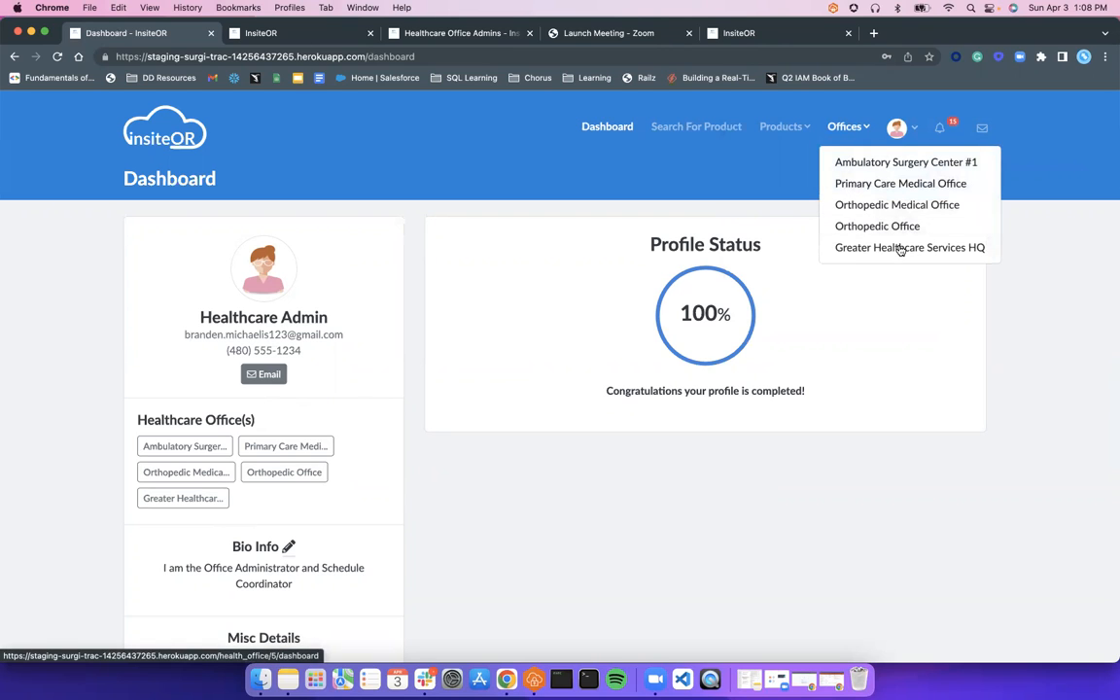
pyautogui.click(842, 205)
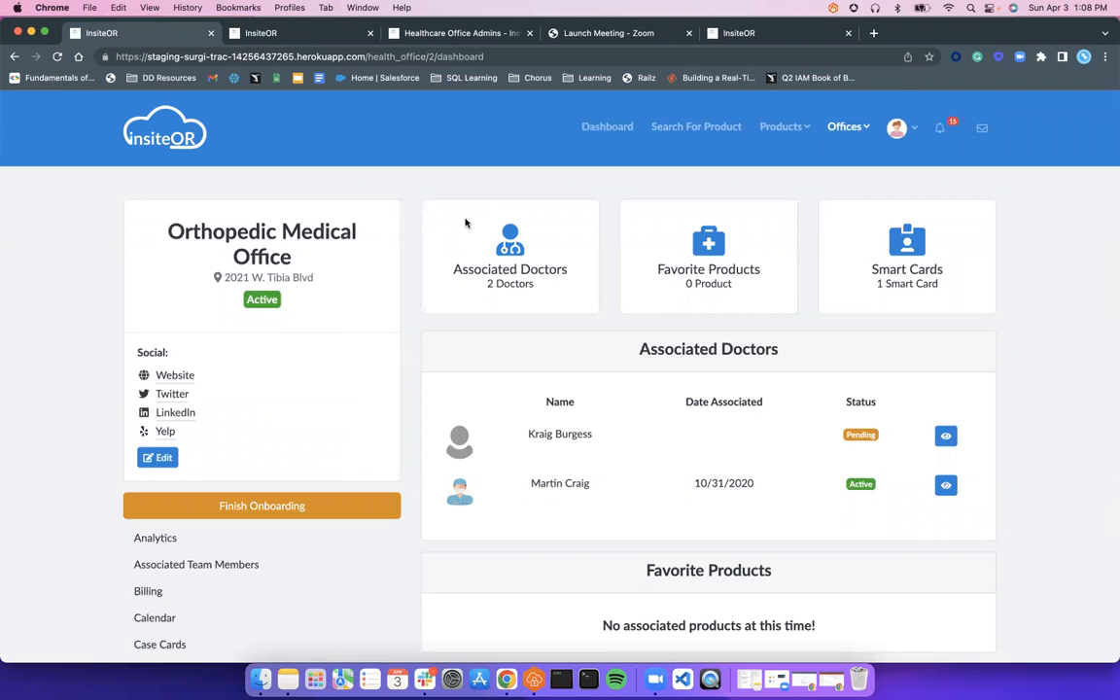
pyautogui.scroll(-3, 464, 222)
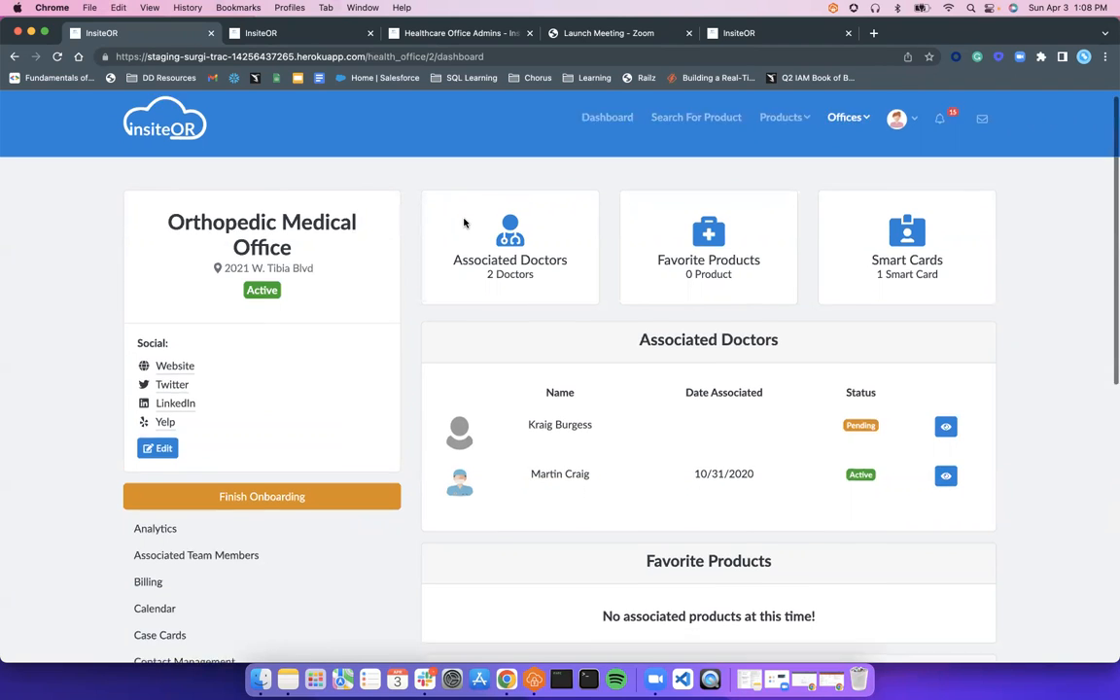
pyautogui.scroll(-2, 464, 222)
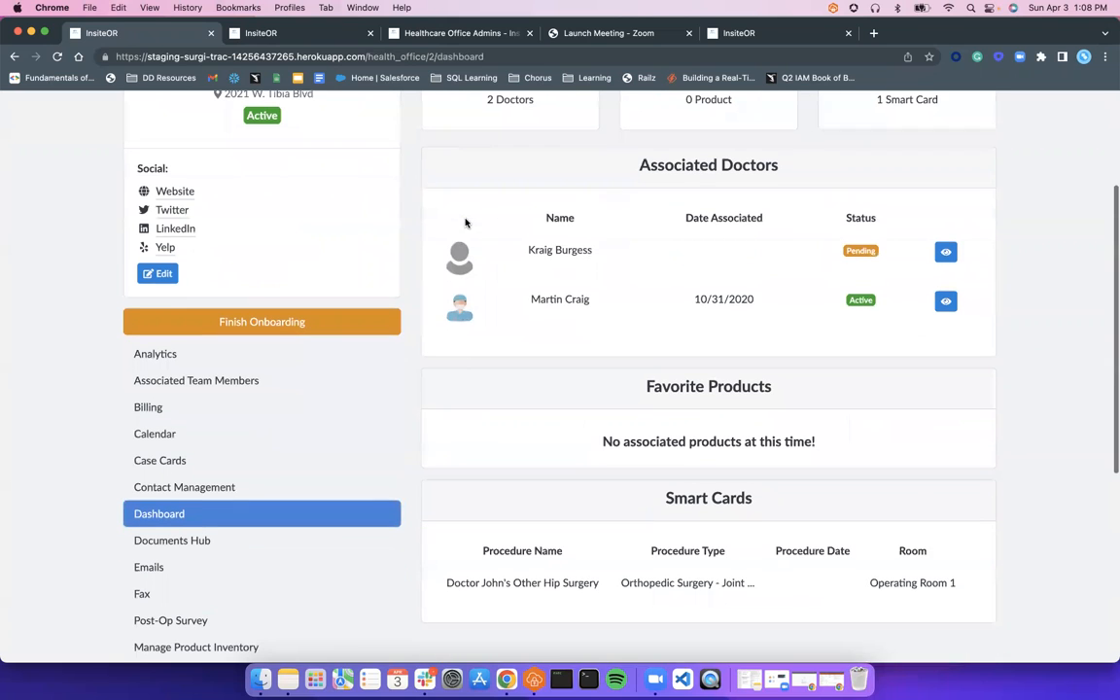
pyautogui.click(151, 459)
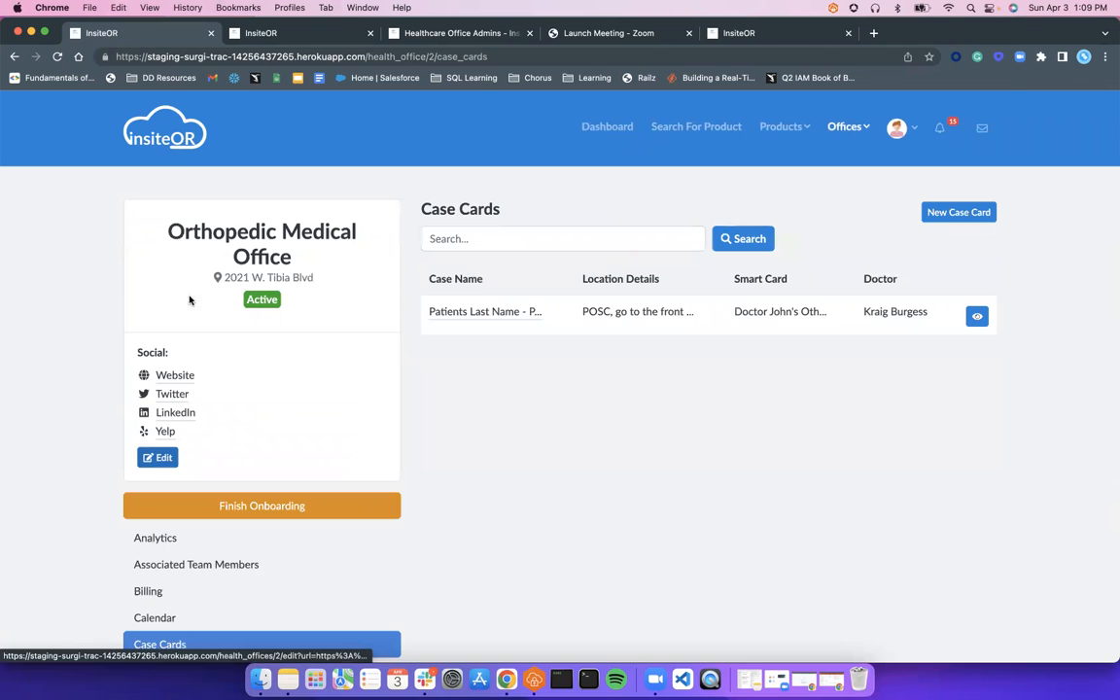
pyautogui.click(954, 214)
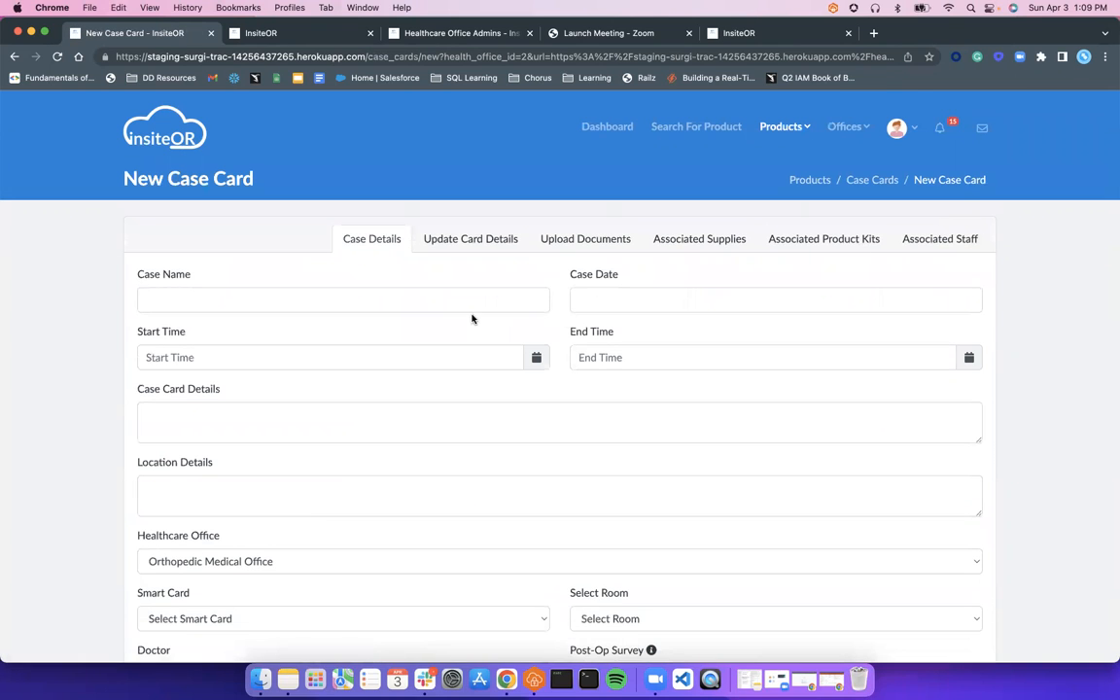
# Name the case 'Patients Last Name - Patients ID Number' and set its date to 05/06/2022
pyautogui.click(451, 299)
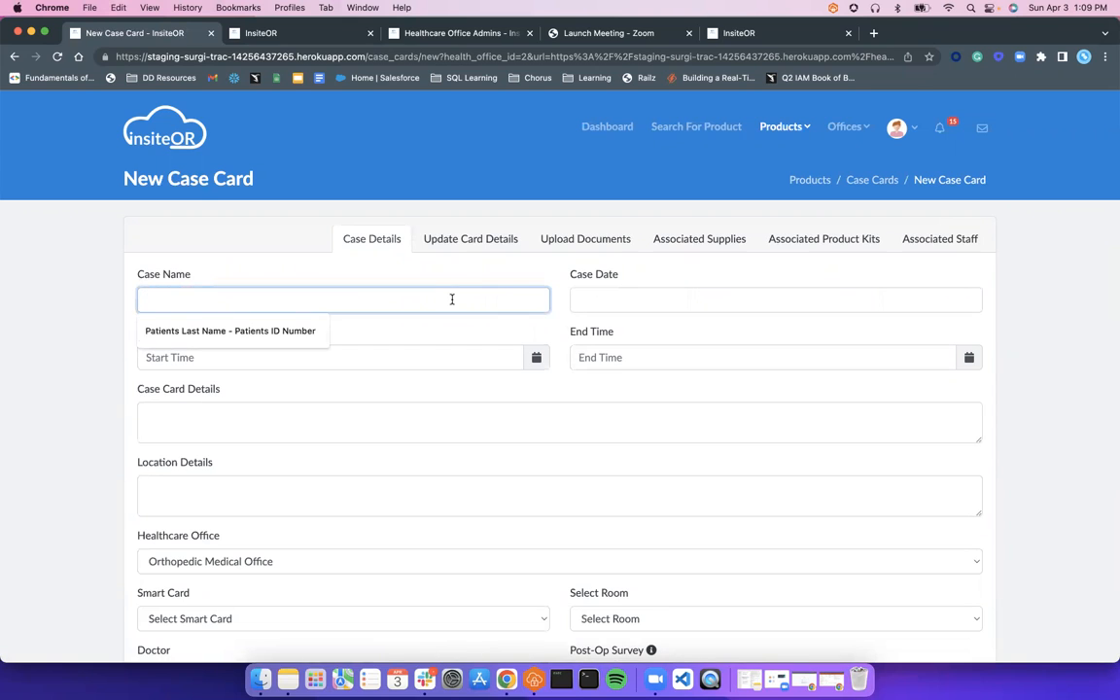
pyautogui.click(262, 332)
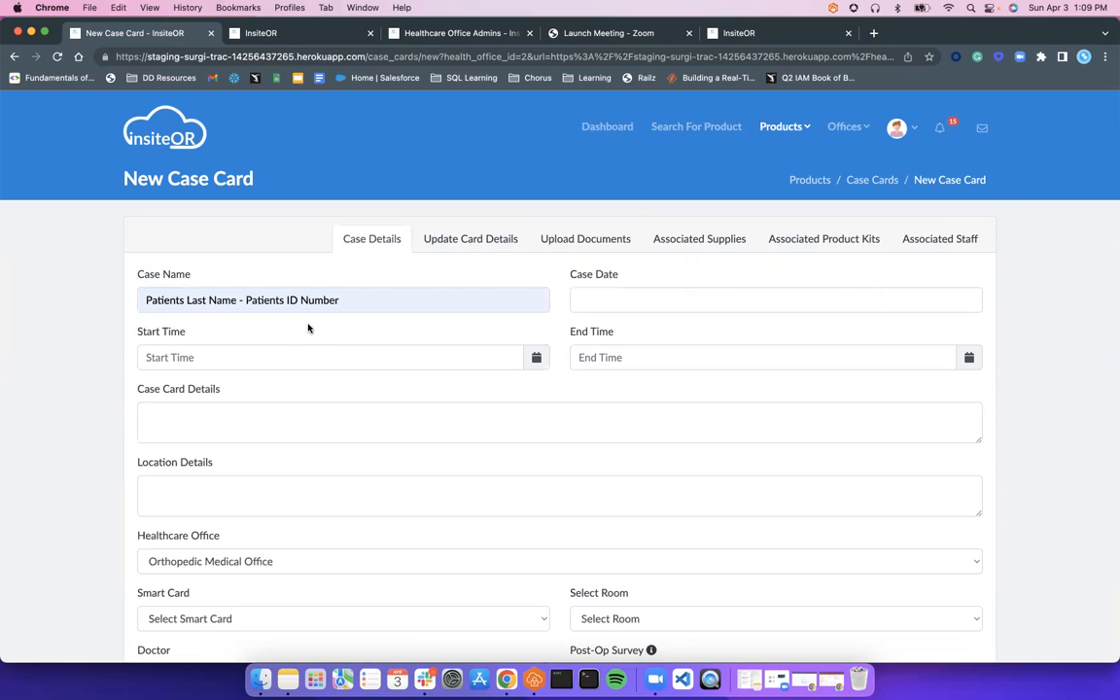
pyautogui.click(617, 300)
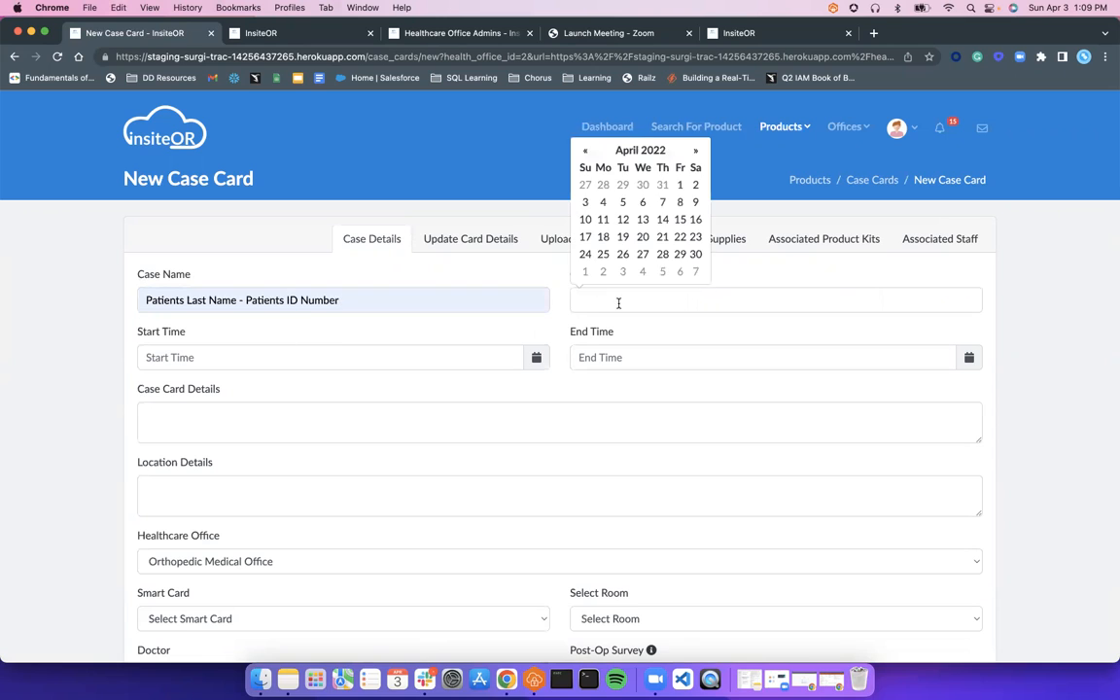
pyautogui.click(679, 272)
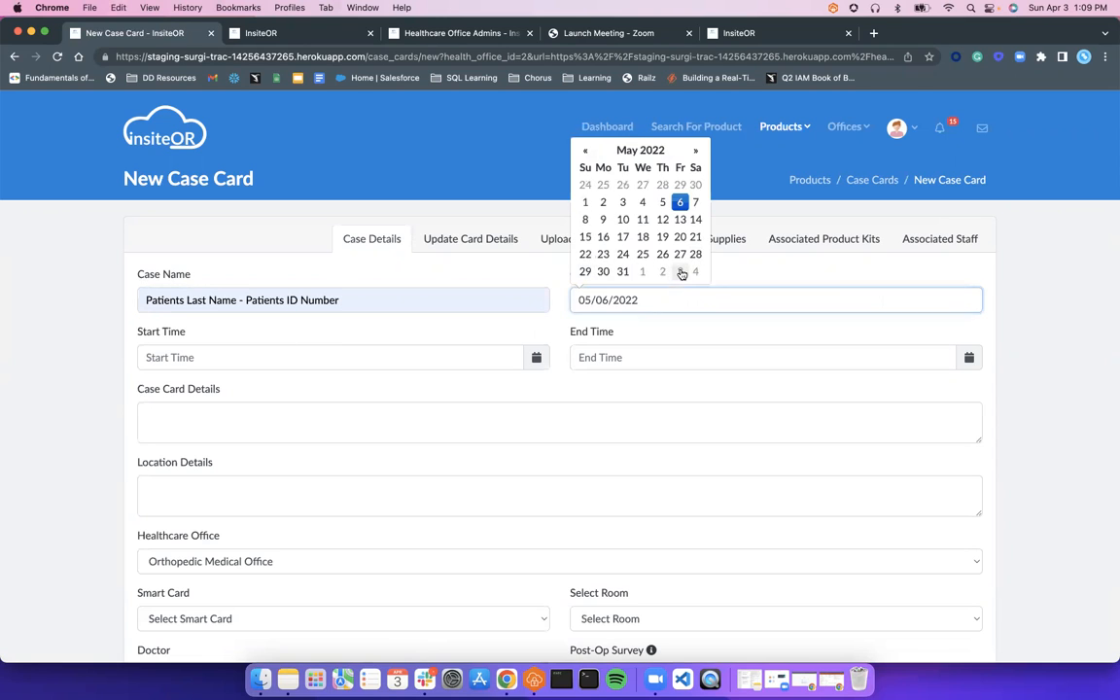
# Set the case start time to 2:30 PM
pyautogui.click(479, 368)
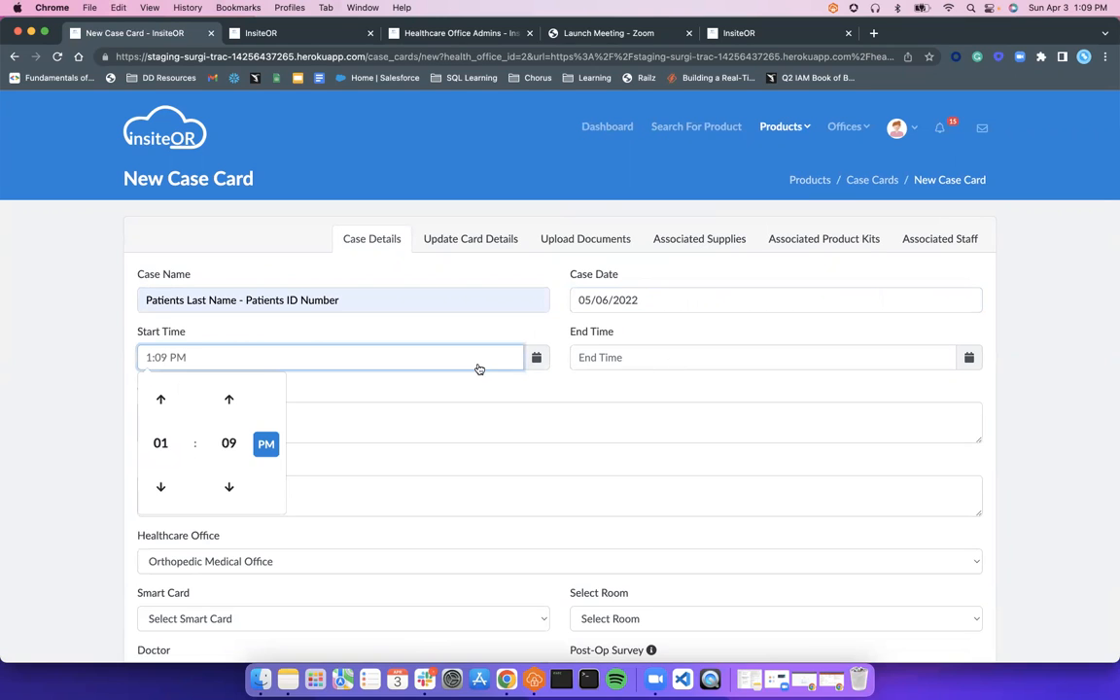
pyautogui.click(161, 443)
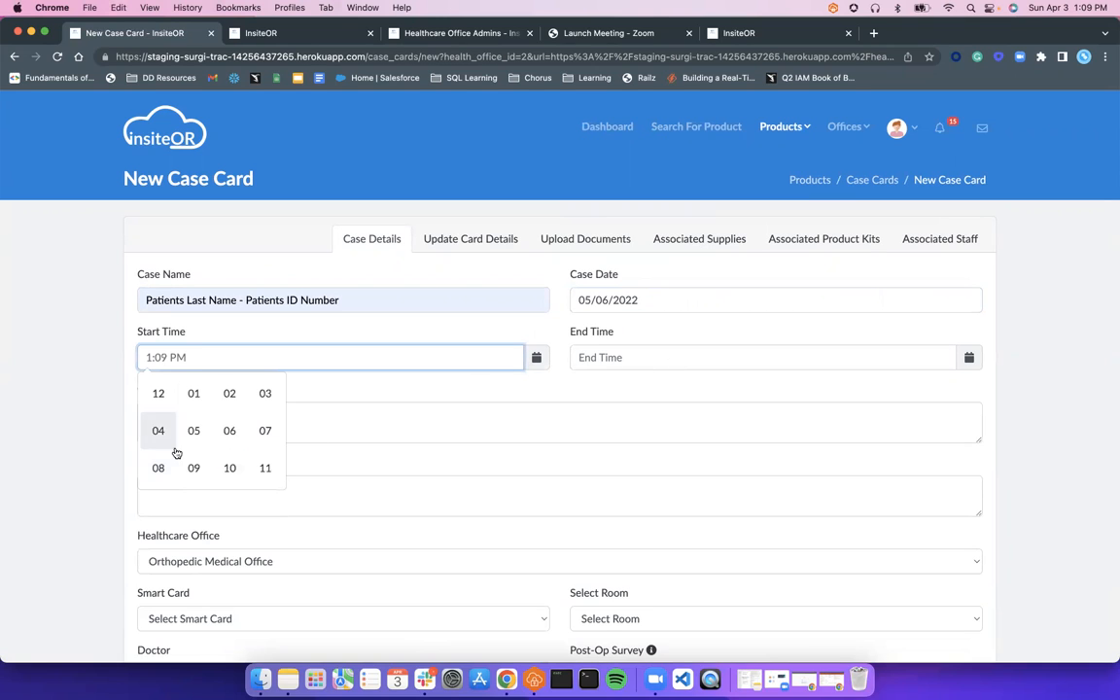
pyautogui.click(229, 398)
pyautogui.click(229, 439)
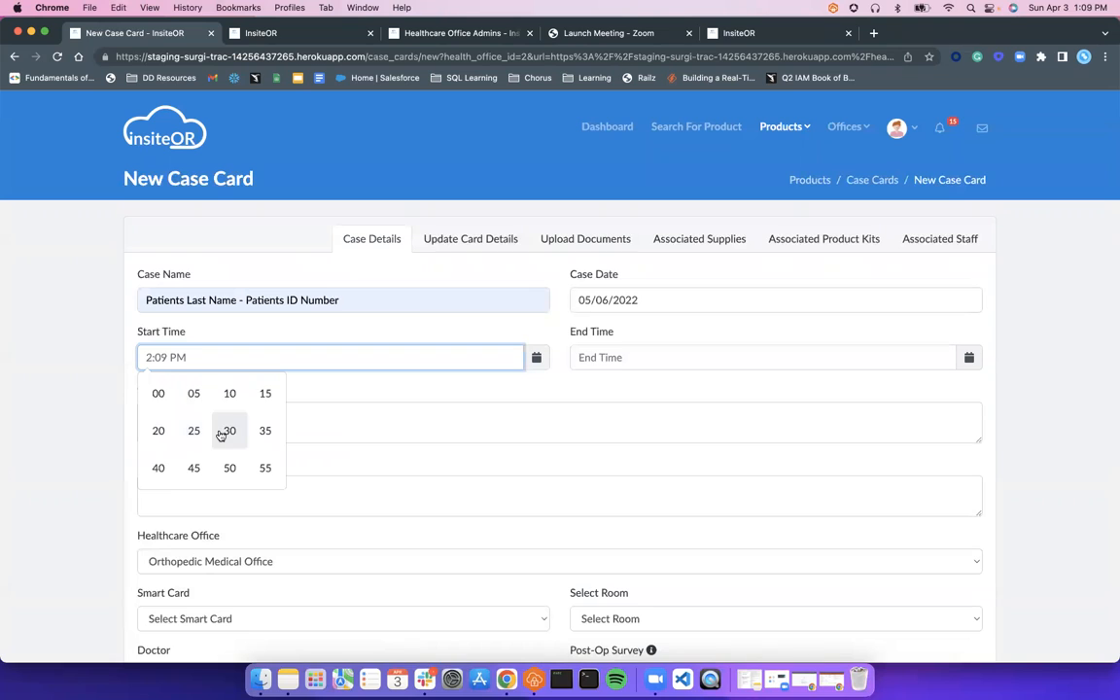
pyautogui.click(228, 431)
pyautogui.click(364, 383)
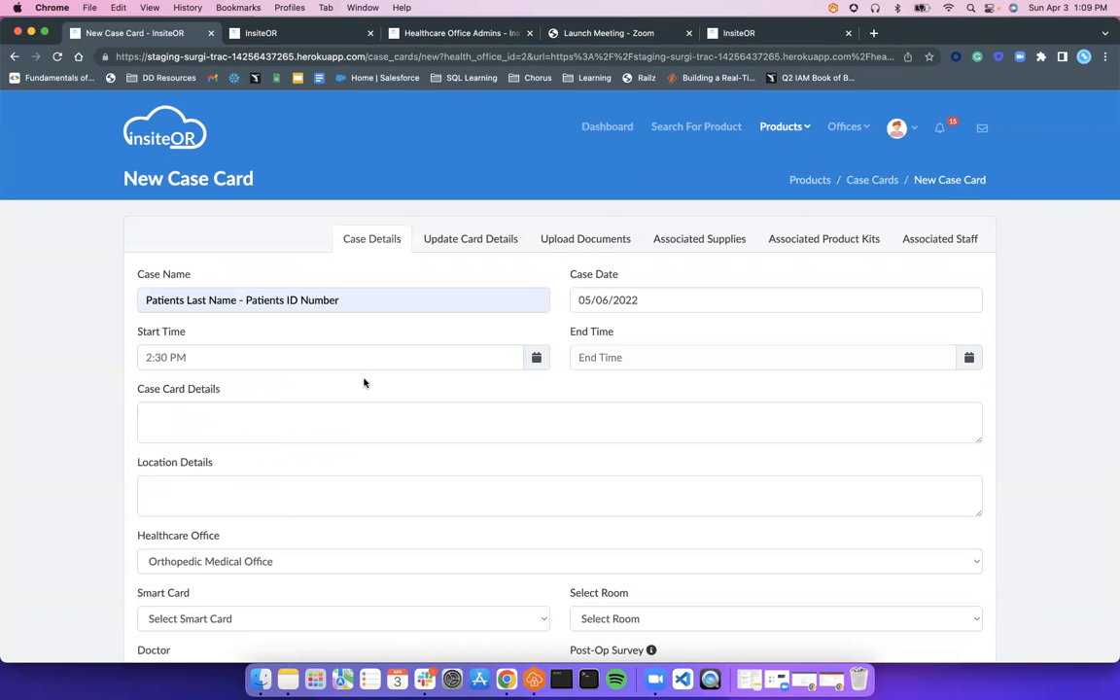
# Set the case end time to 5:30 PM
pyautogui.click(969, 358)
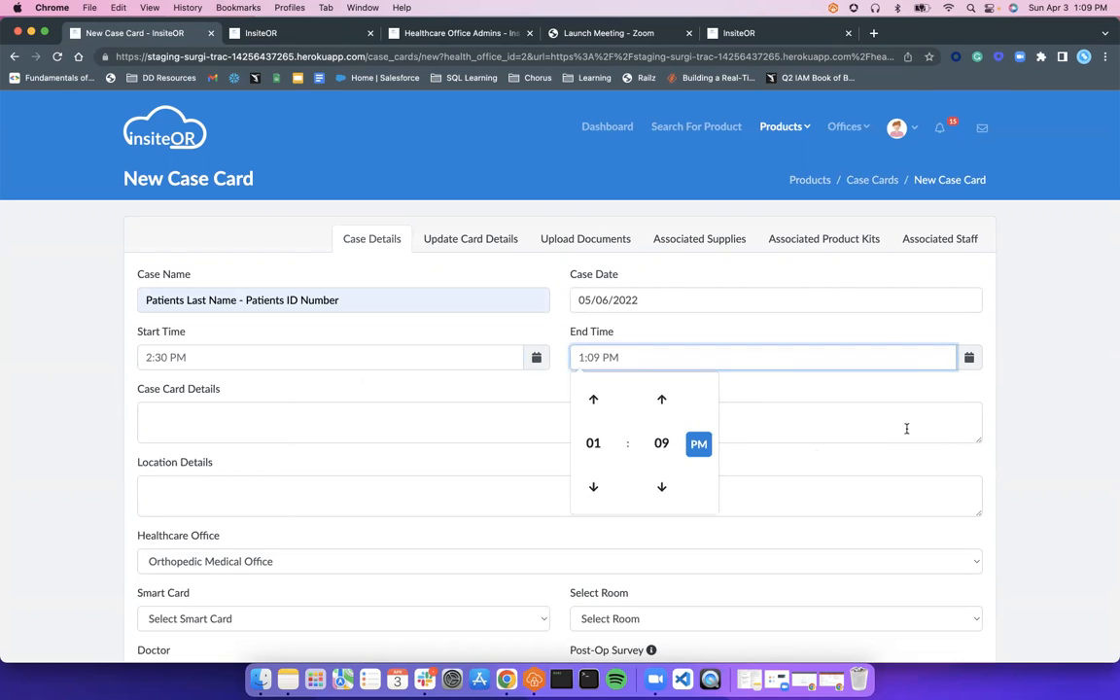
pyautogui.click(594, 443)
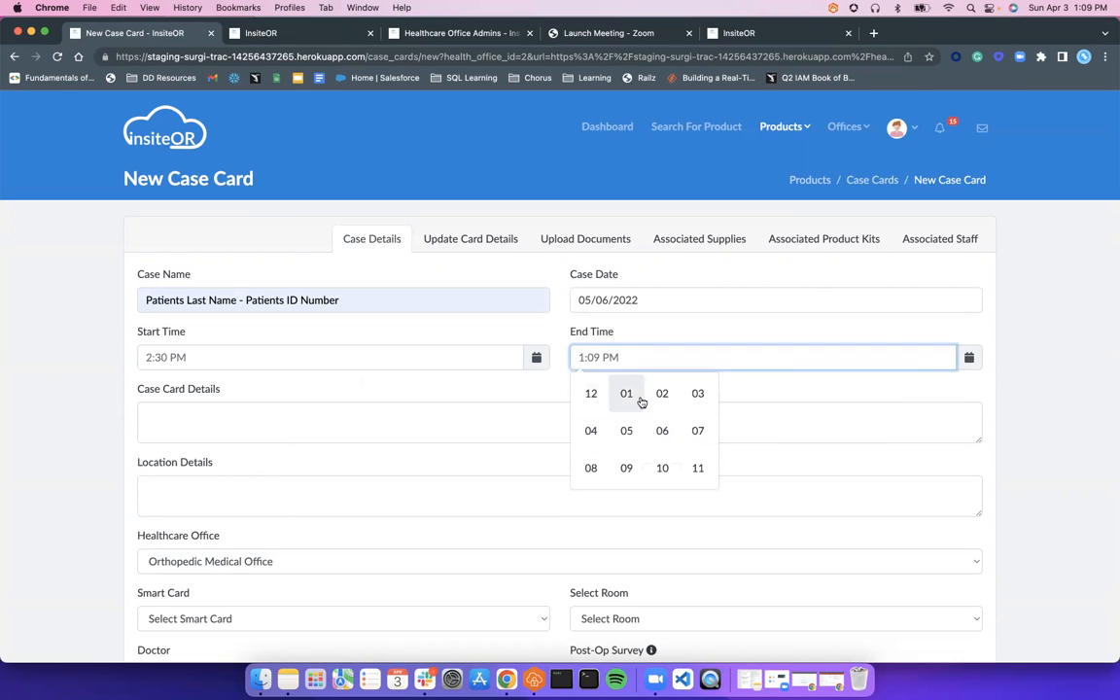
pyautogui.click(626, 430)
pyautogui.click(653, 443)
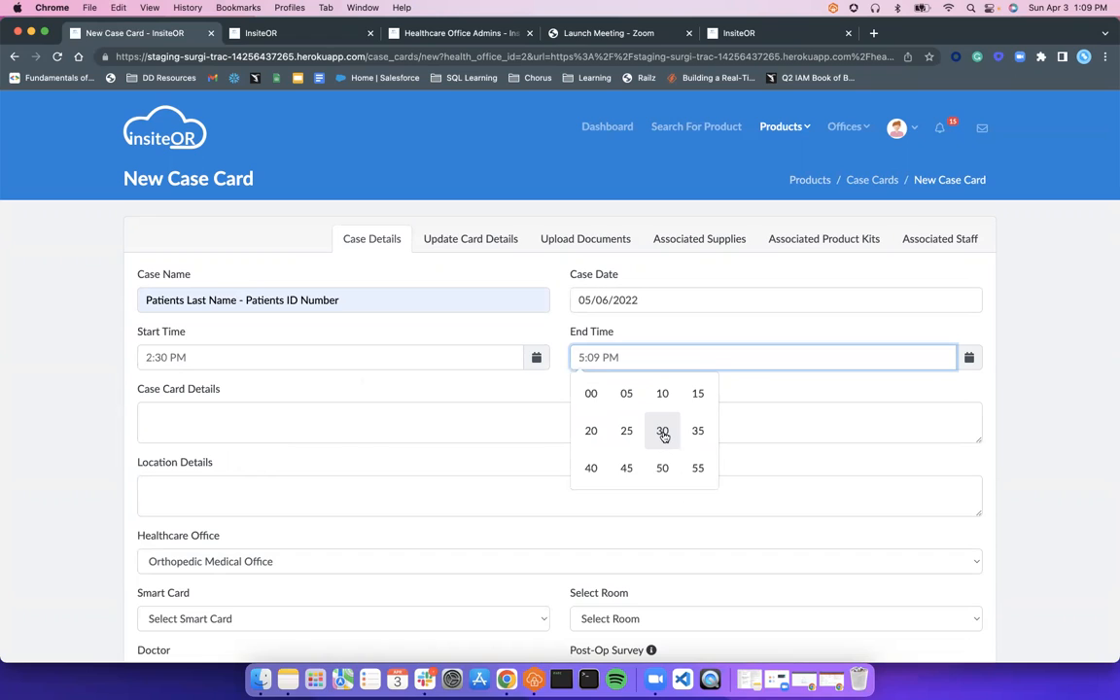
pyautogui.click(662, 431)
pyautogui.click(784, 387)
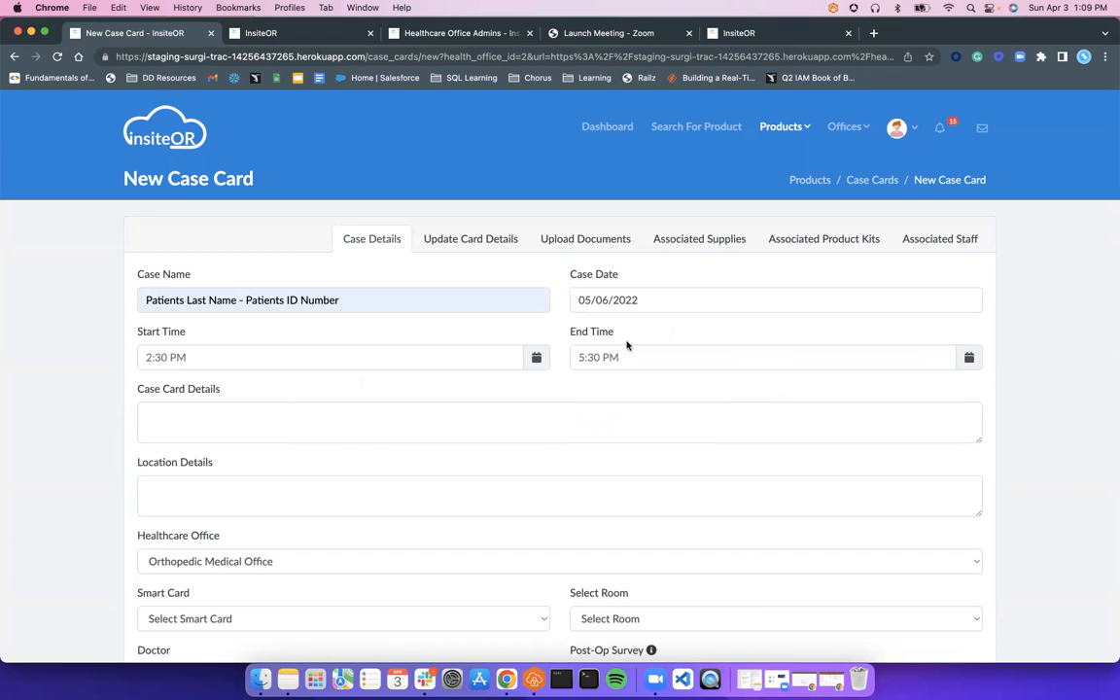
pyautogui.click(225, 418)
# Enter the case card details 'Total Knee Arthroplasty & Patient's first surgery'
pyautogui.scroll(-1, 270, 463)
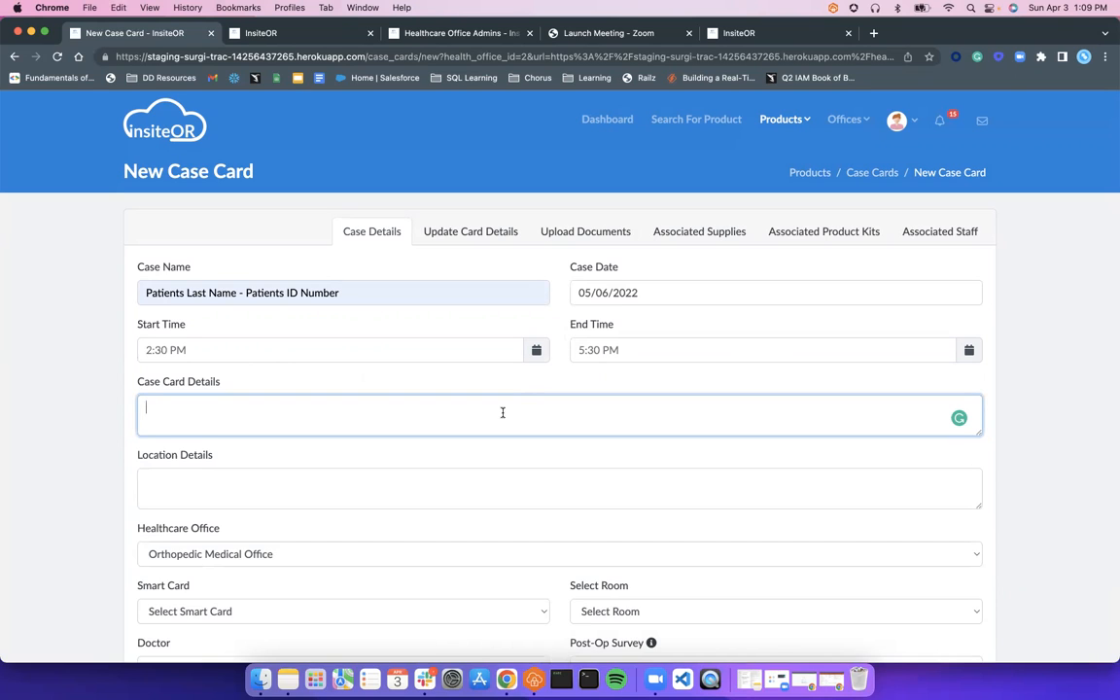
pyautogui.write('Total Knee Arthor')
pyautogui.press('BackSpace')
pyautogui.press('BackSpace')
pyautogui.write('roplasty')
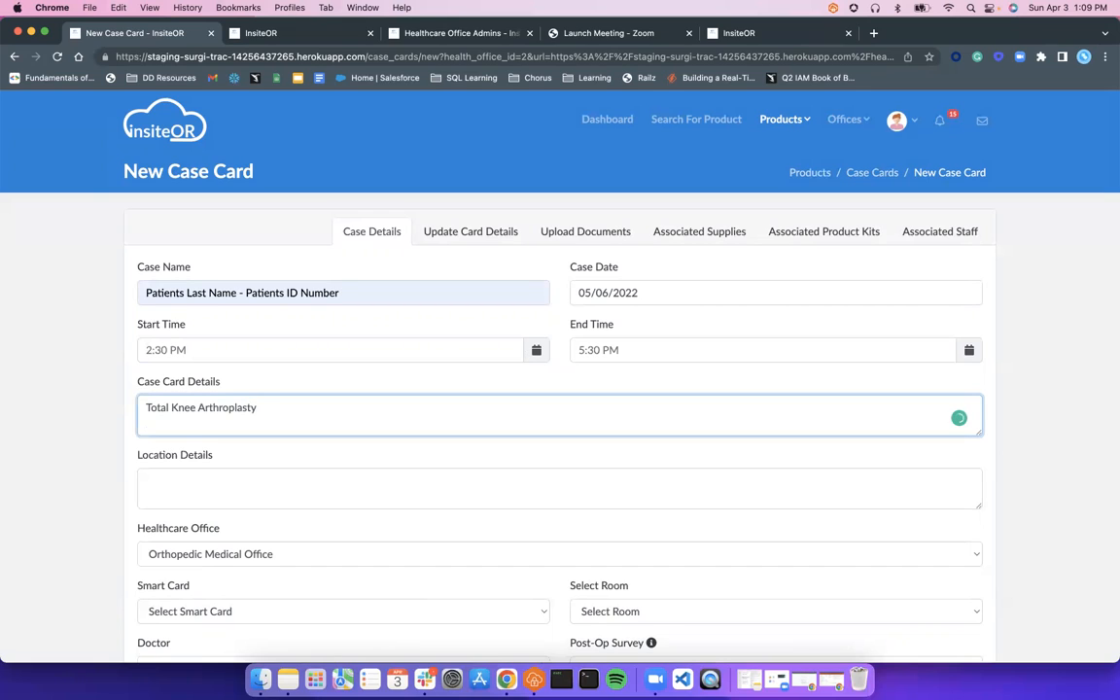
pyautogui.write(' & Pat')
pyautogui.write("ient's first surgery")
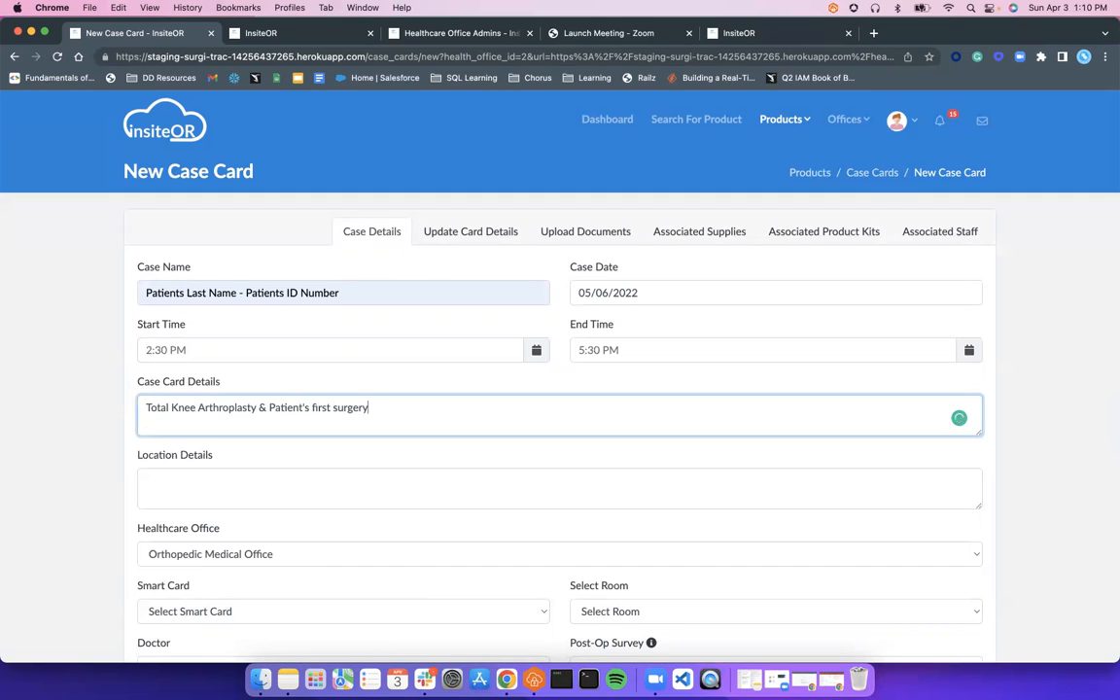
# Enter location details 'Hospital Name & the Parking Lot or Suite Number, PIN instructions'
pyautogui.click(465, 470)
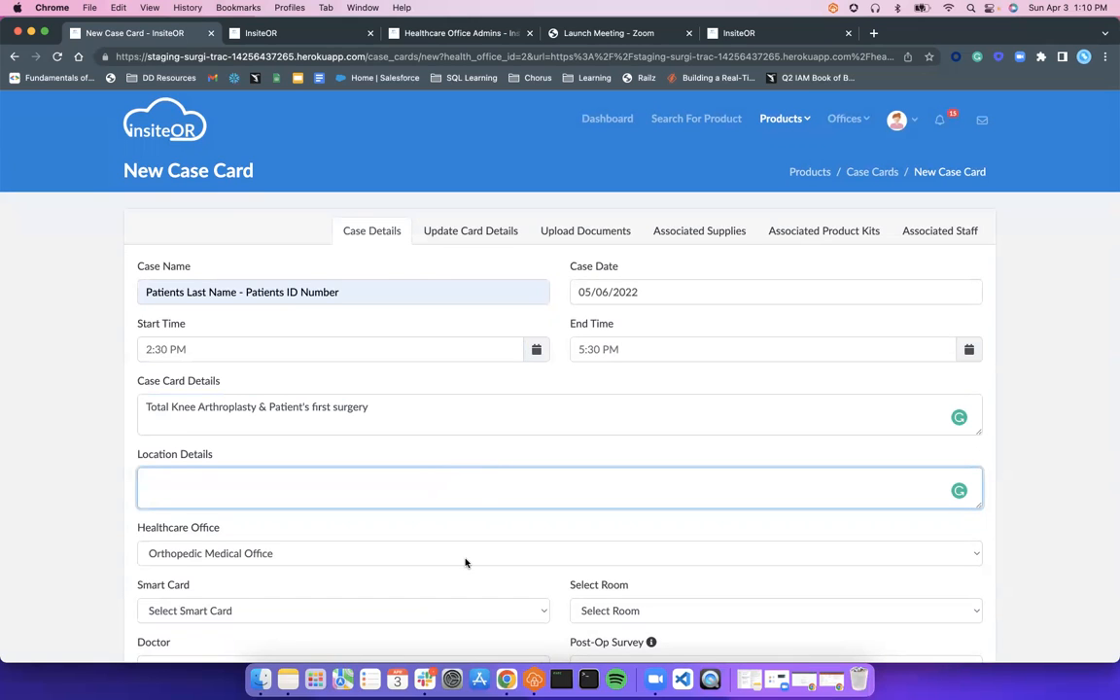
pyautogui.scroll(-2, 465, 562)
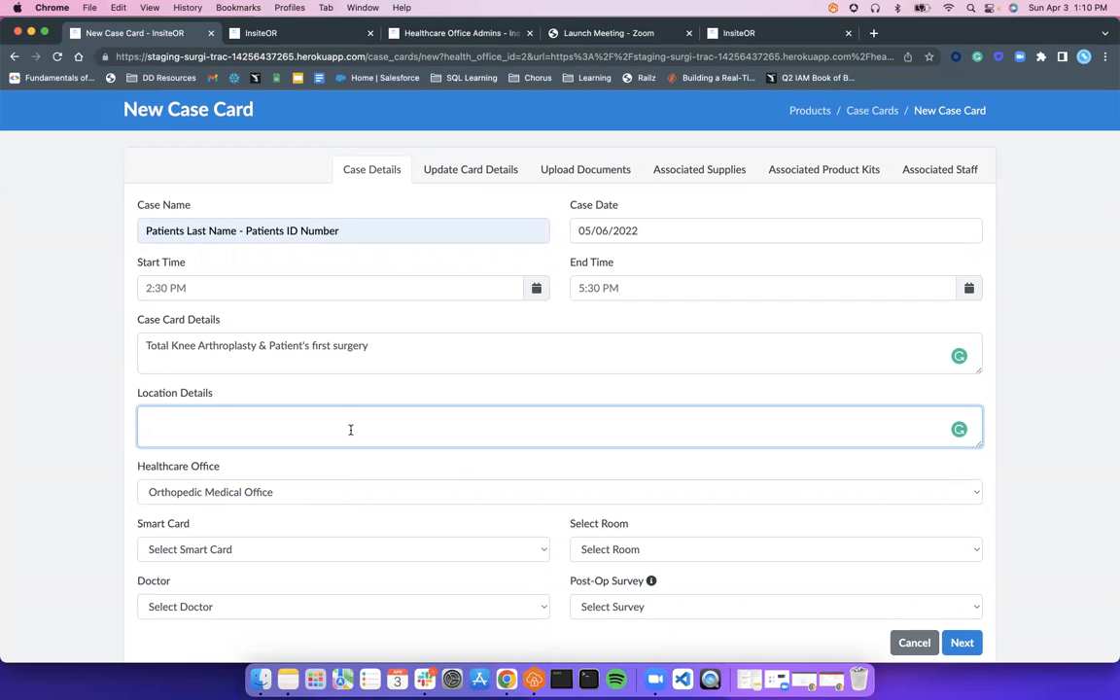
pyautogui.write('Hospital Name & the Parking Lot or Suite Number')
pyautogui.write(', ')
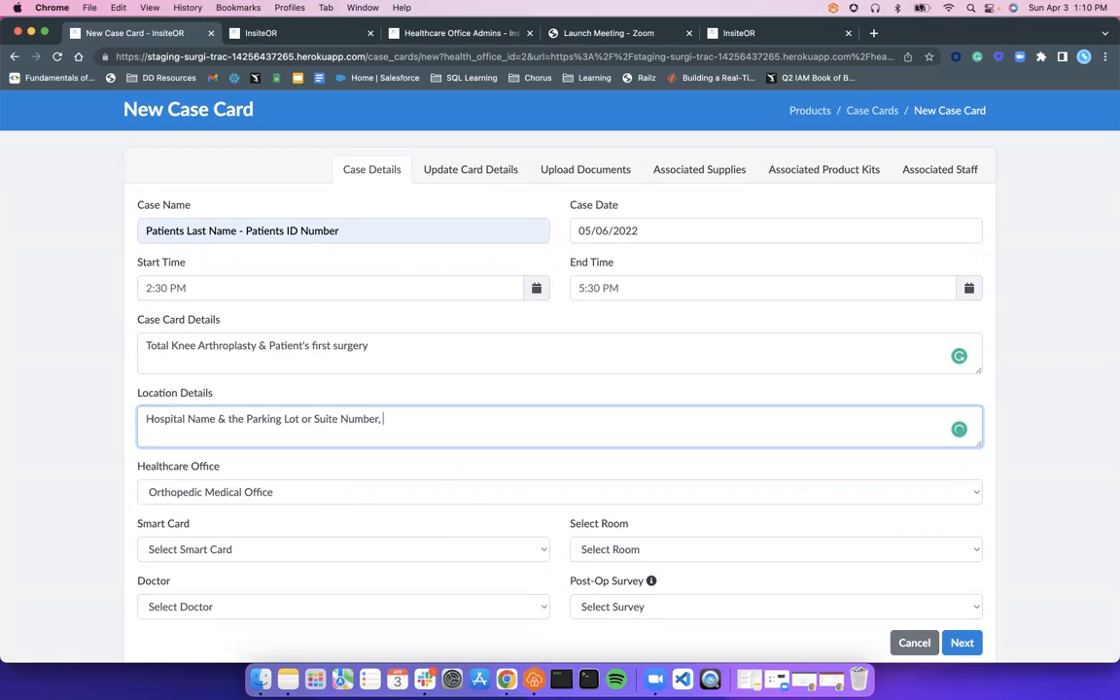
pyautogui.write('PIN instructions')
pyautogui.scroll(-1, 476, 545)
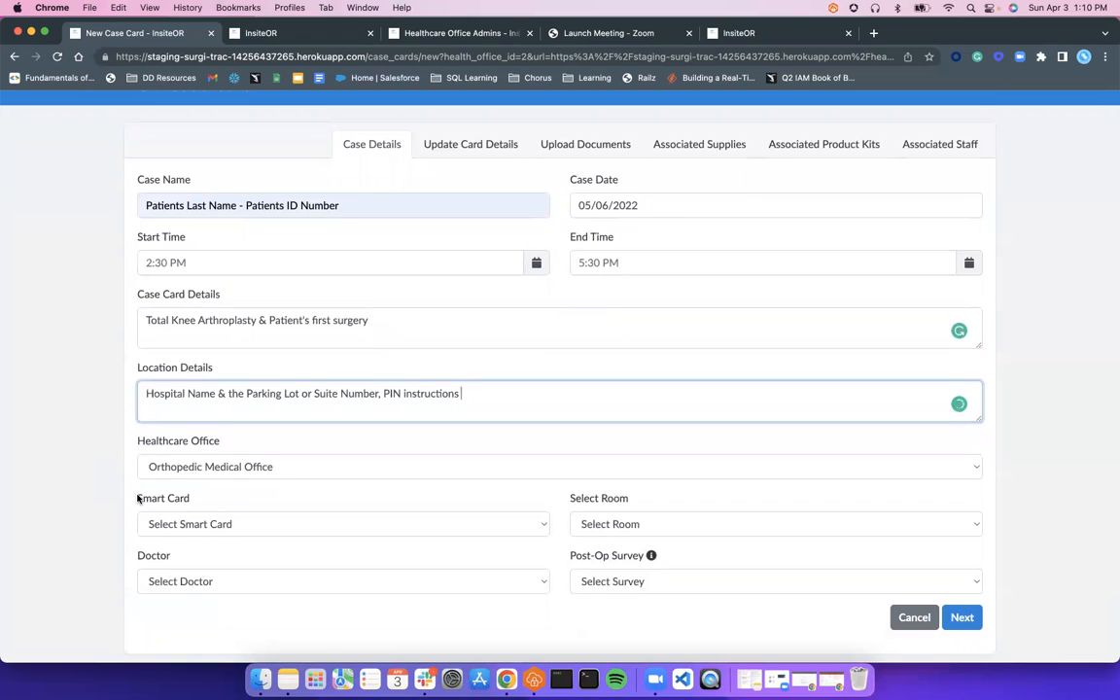
pyautogui.moveTo(140, 497); pyautogui.dragTo(209, 501)
# Choose the hip surgery smart card and assign the first listed doctor to the case
pyautogui.click(209, 501)
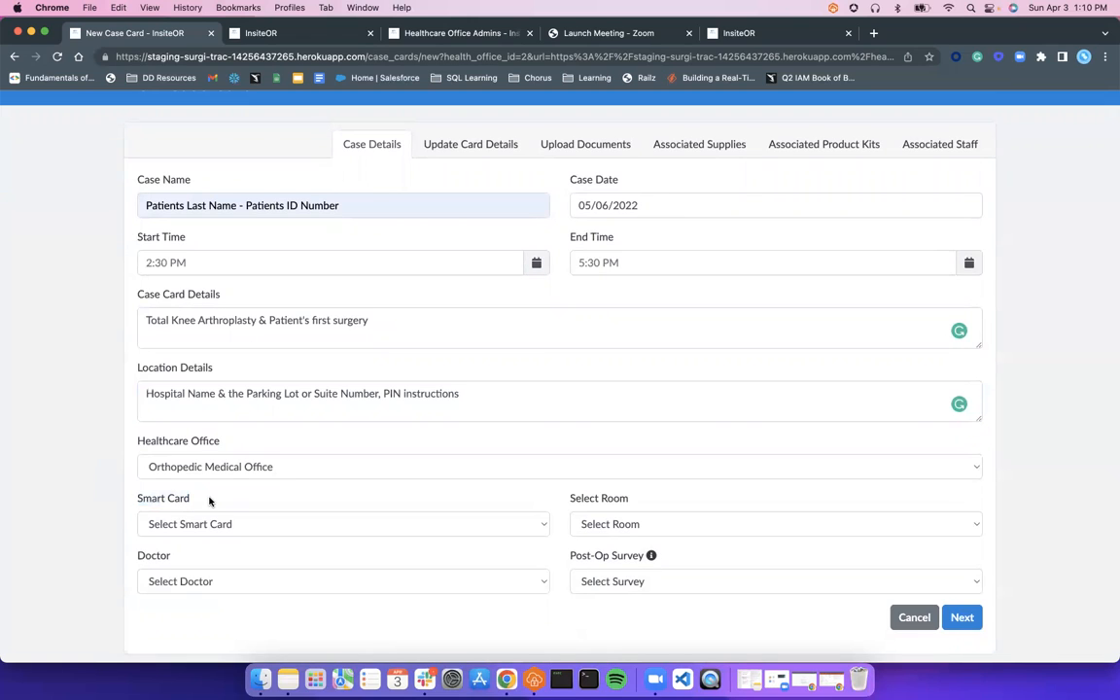
pyautogui.click(218, 525)
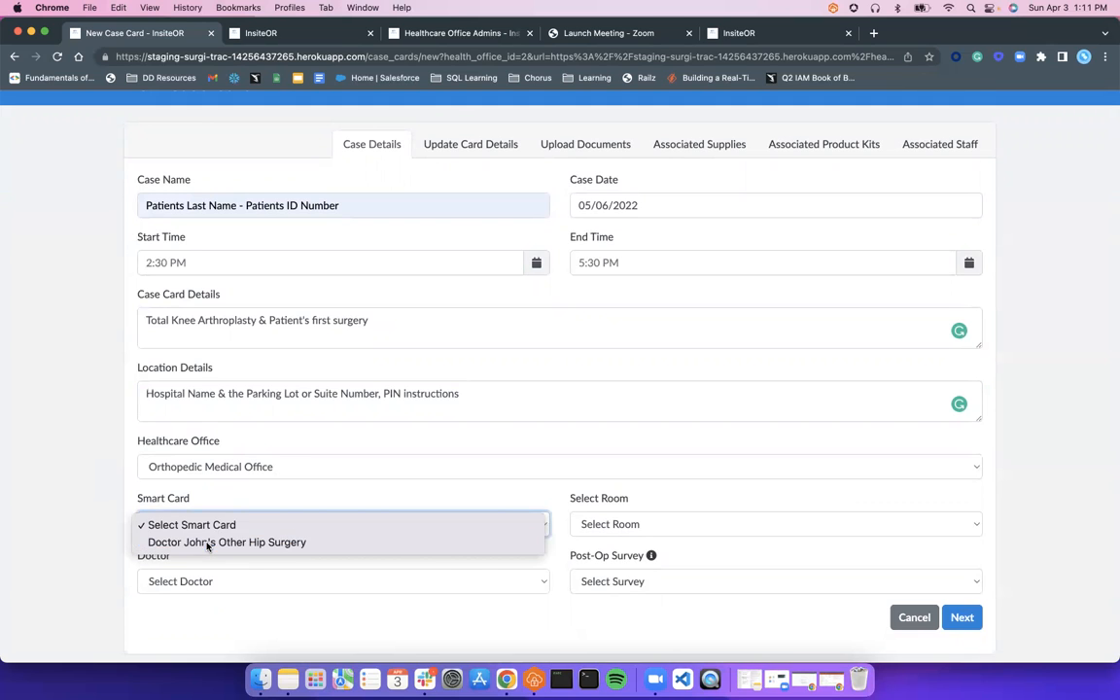
pyautogui.click(207, 542)
pyautogui.scroll(1, 74, 505)
pyautogui.scroll(-4, 72, 510)
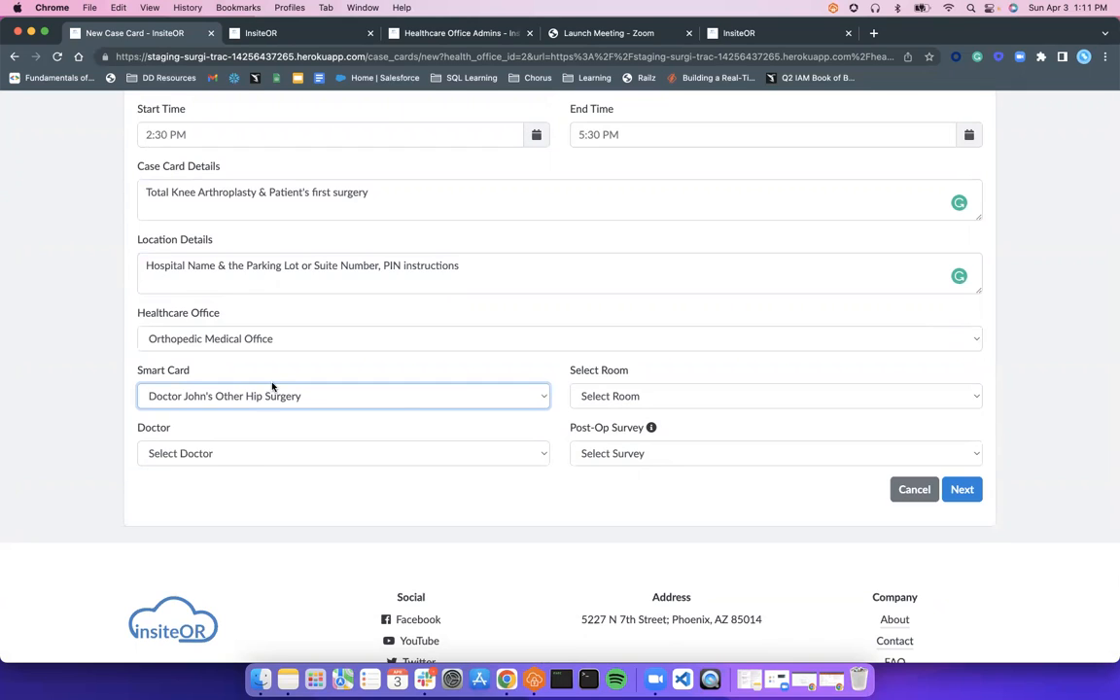
pyautogui.click(541, 459)
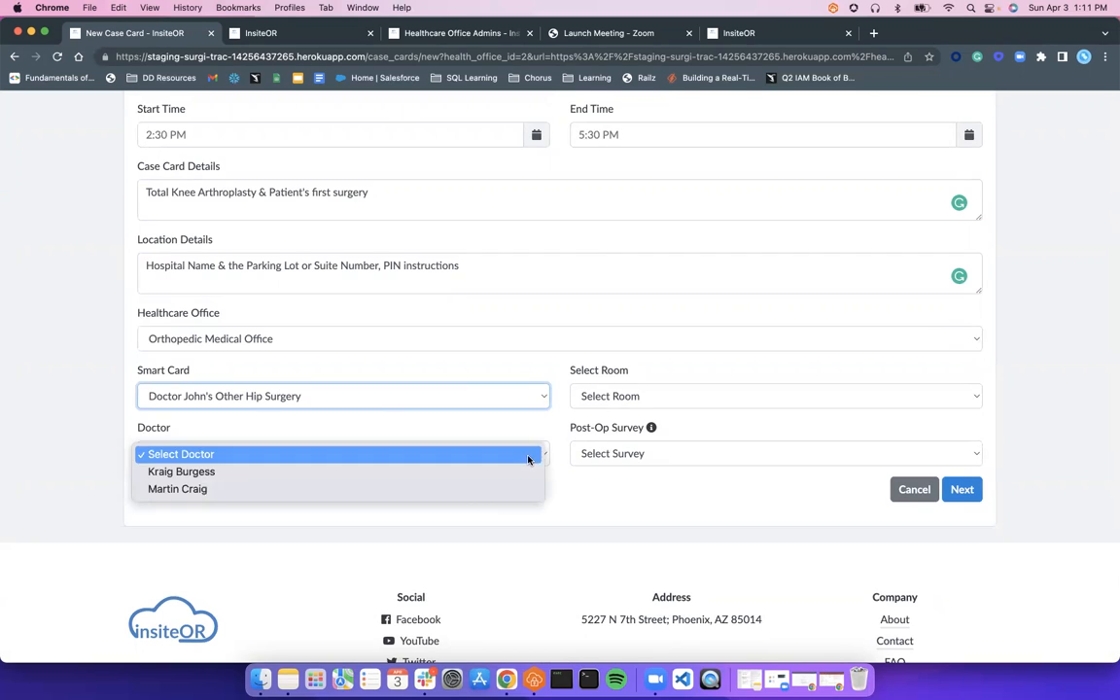
pyautogui.click(381, 474)
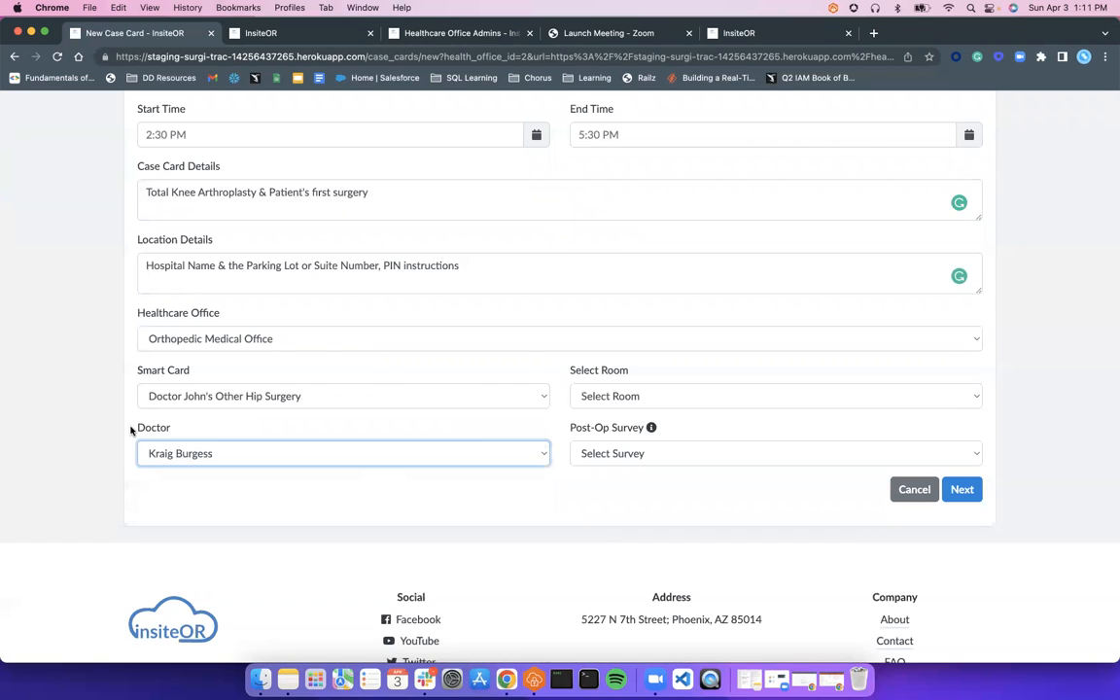
pyautogui.scroll(-1, 130, 431)
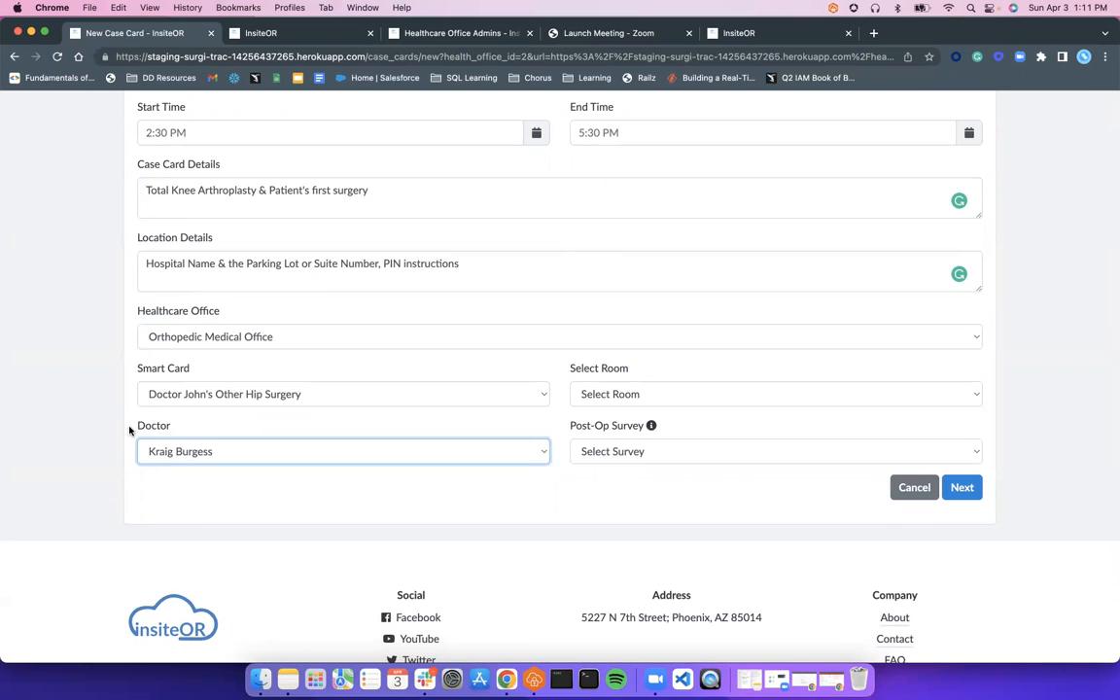
pyautogui.click(437, 485)
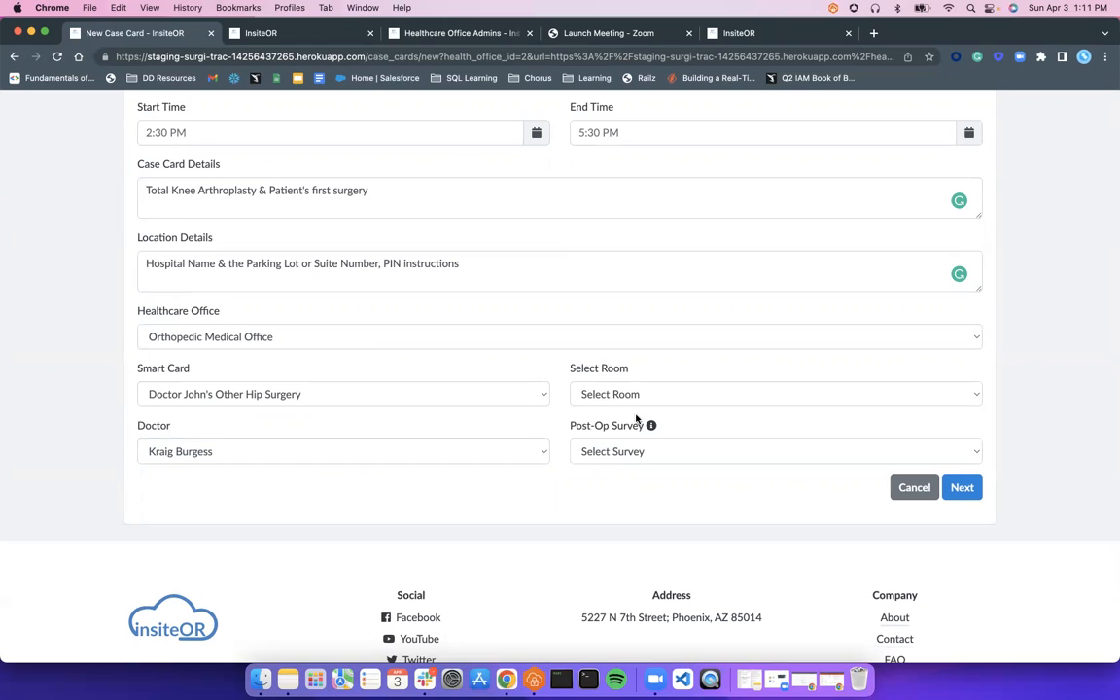
# Select Operating Room 1 and save the case card with Next
pyautogui.click(937, 398)
pyautogui.click(939, 429)
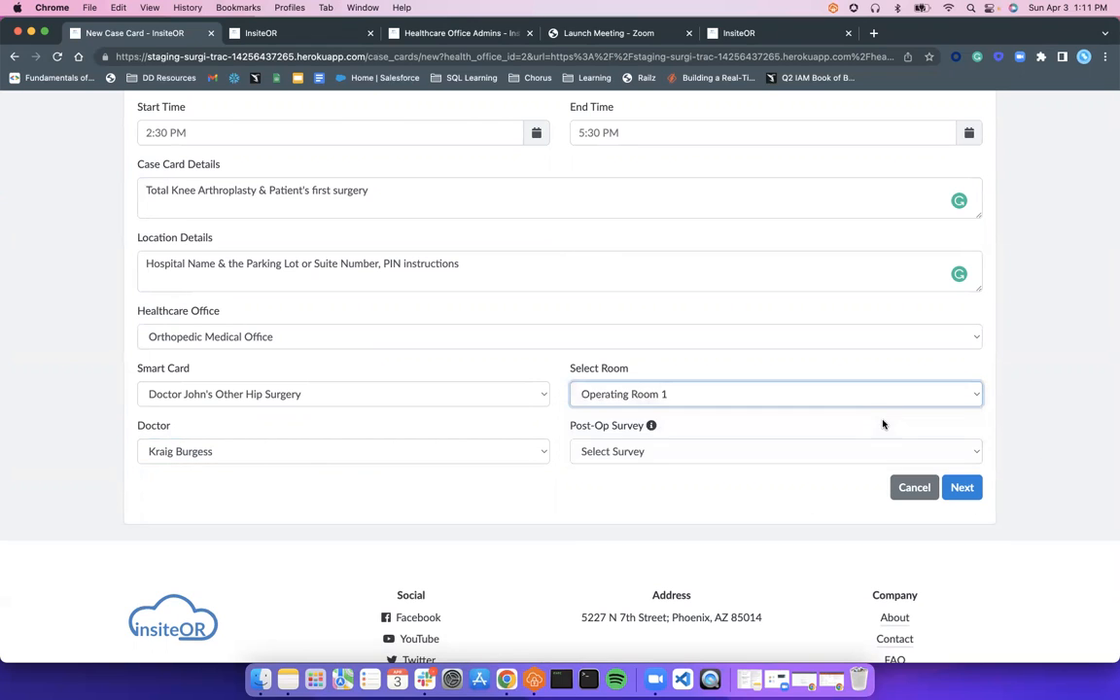
pyautogui.scroll(2, 777, 398)
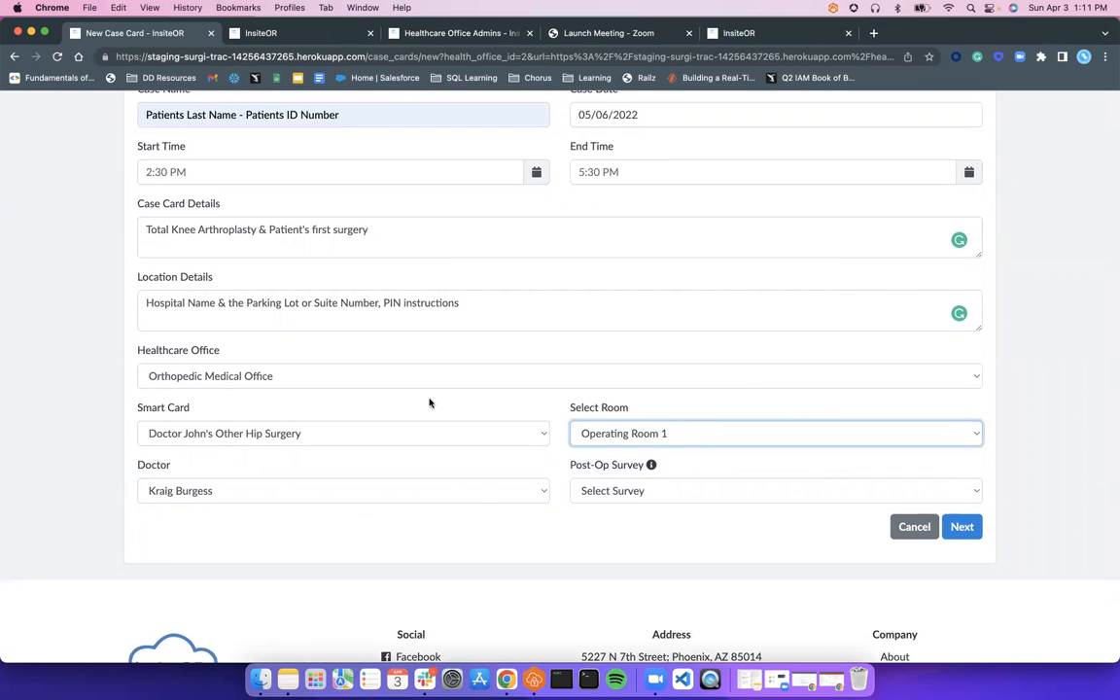
pyautogui.click(951, 530)
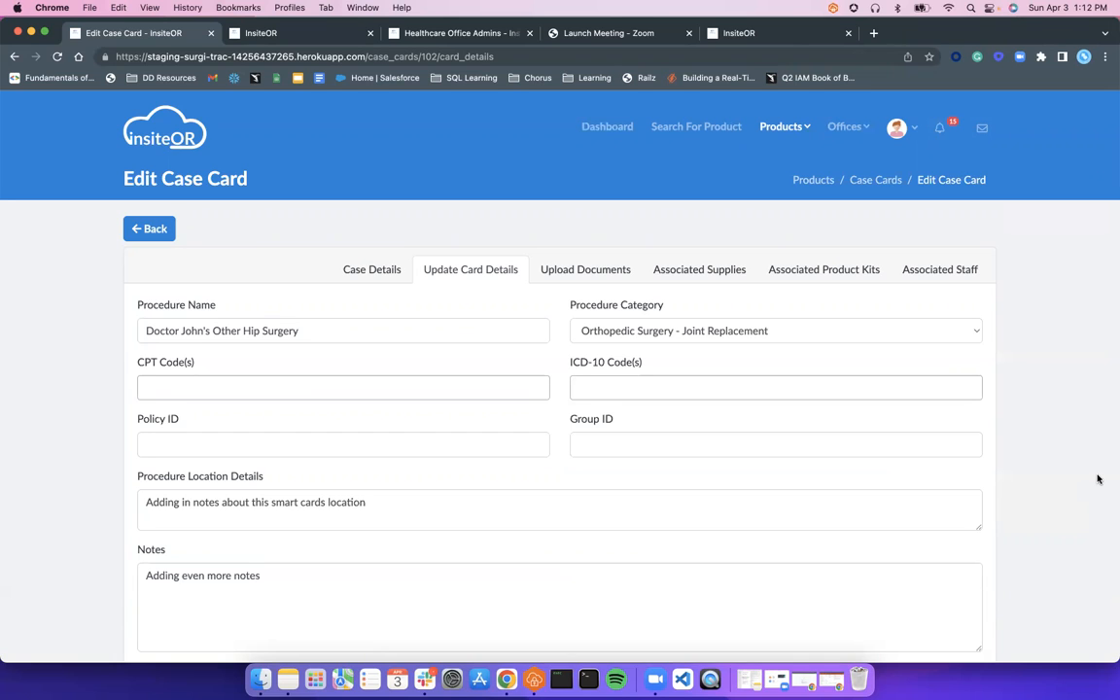
# Add CPT codes 19101.0, 19110.0 and 19112.0 from the CPT list
pyautogui.click(309, 389)
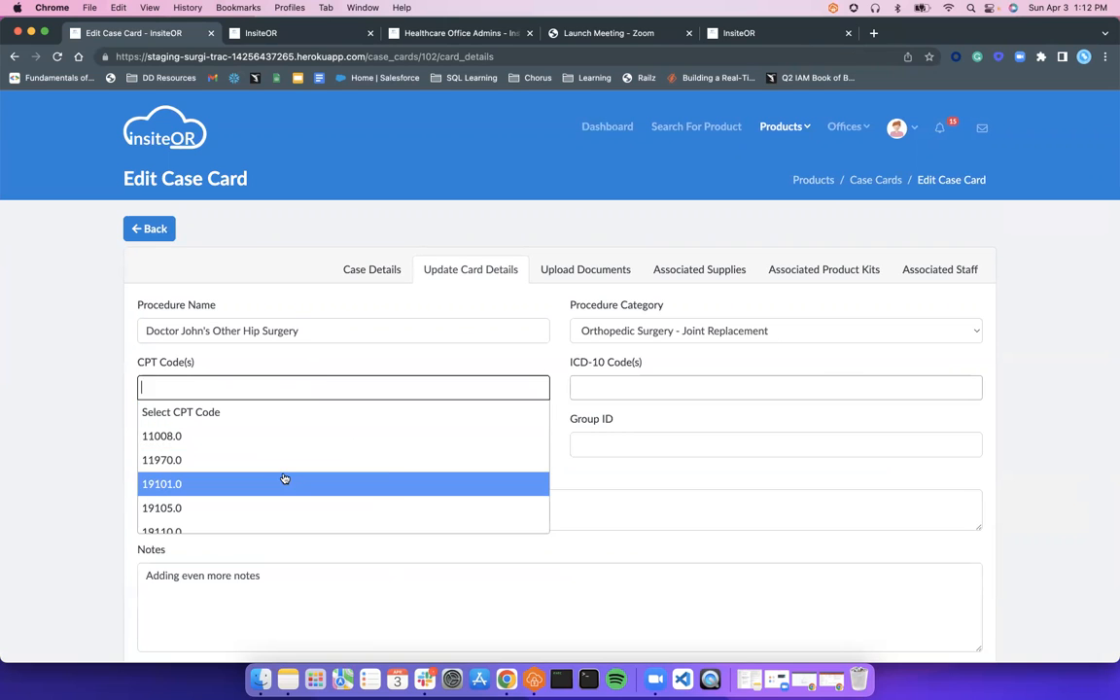
pyautogui.click(288, 483)
pyautogui.click(295, 387)
pyautogui.scroll(-2, 301, 462)
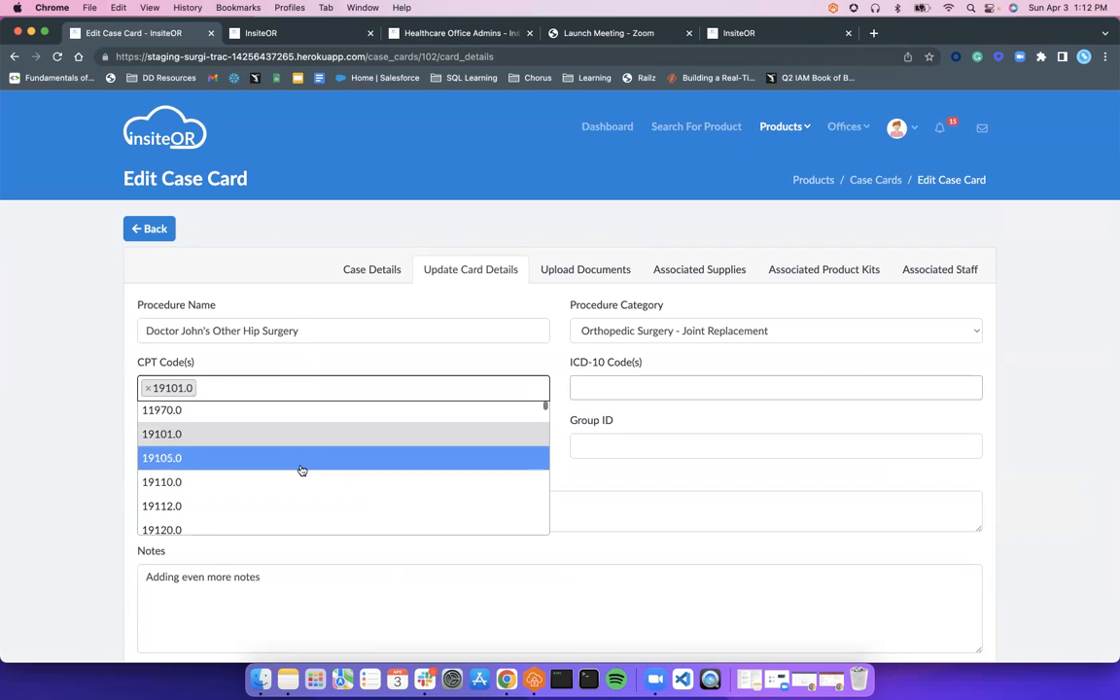
pyautogui.click(300, 481)
pyautogui.click(342, 385)
pyautogui.scroll(-2, 337, 473)
pyautogui.click(337, 472)
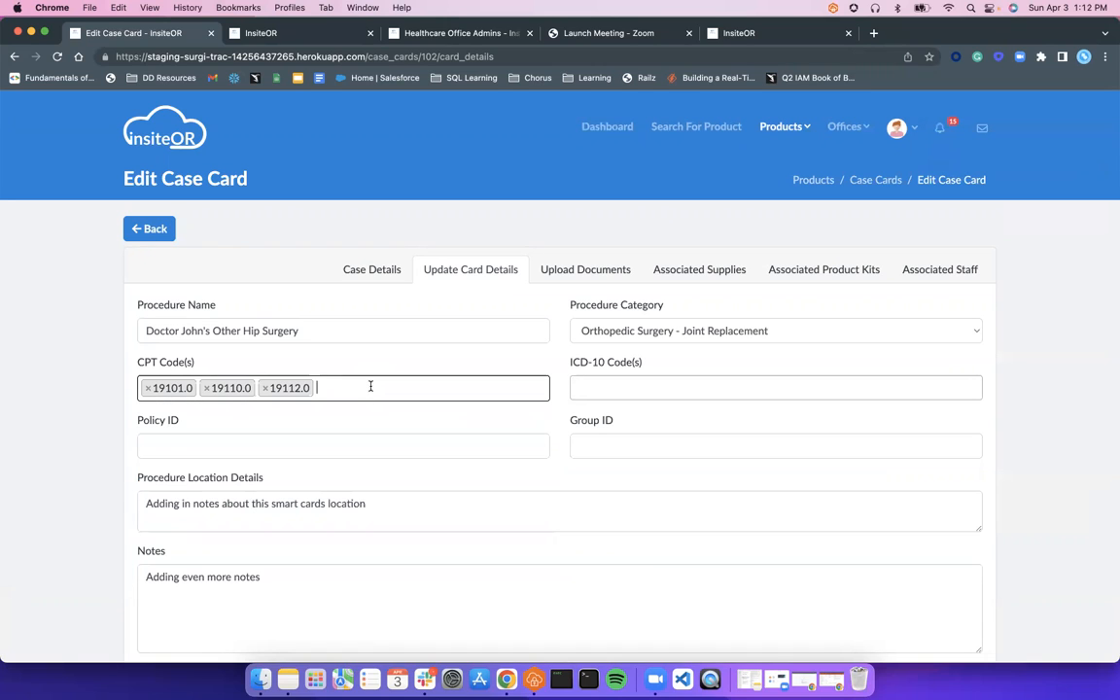
# Search for and add CPT codes 33238.0 and 19126.0
pyautogui.write('238')
pyautogui.press('Return')
pyautogui.write('23')
pyautogui.press('BackSpace')
pyautogui.press('BackSpace')
pyautogui.write('12')
pyautogui.click(293, 482)
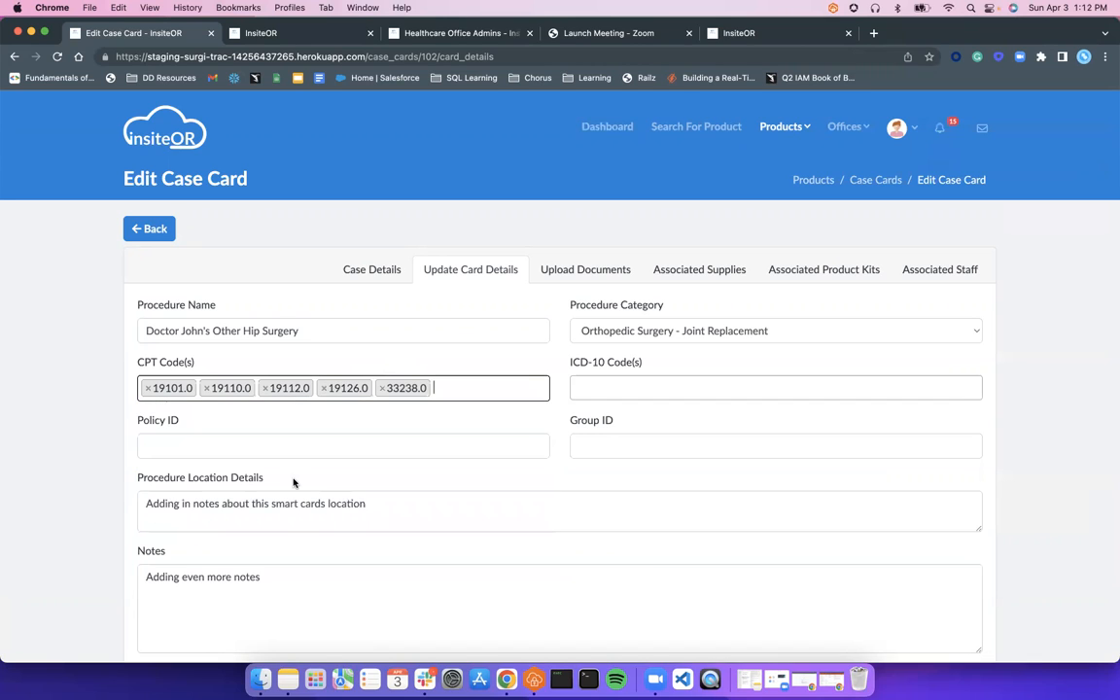
pyautogui.click(612, 393)
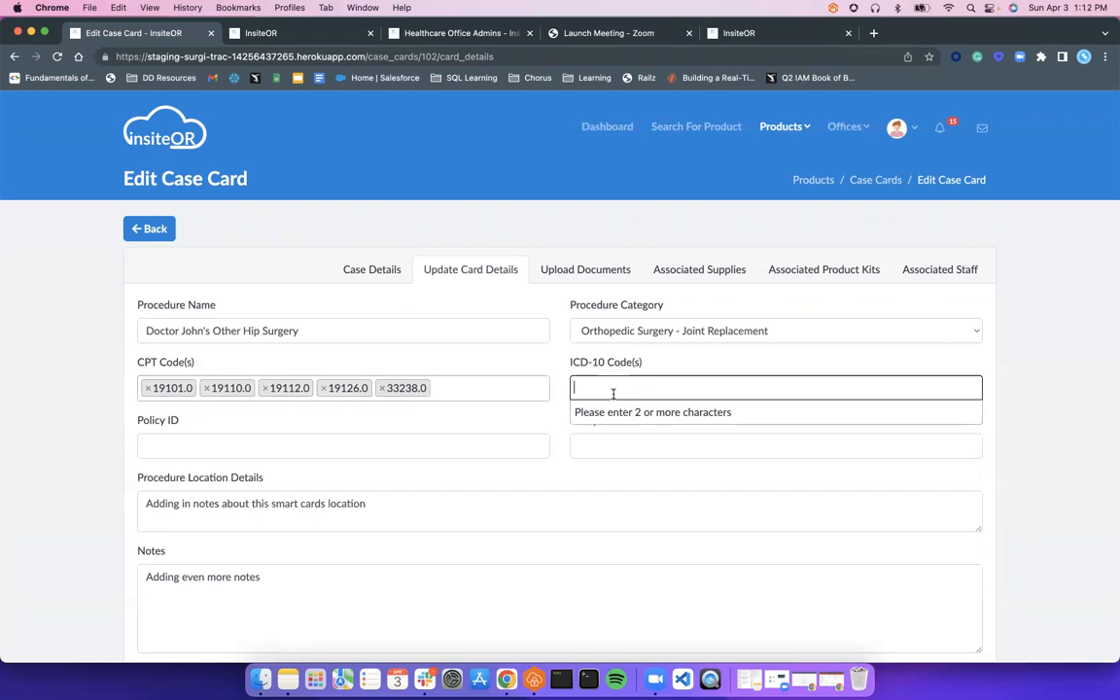
# Try ICD-10 searches by code (M05) and by 'Rheumatoid', then clear the search box
pyautogui.write('S')
pyautogui.press('BackSpace')
pyautogui.write('M0')
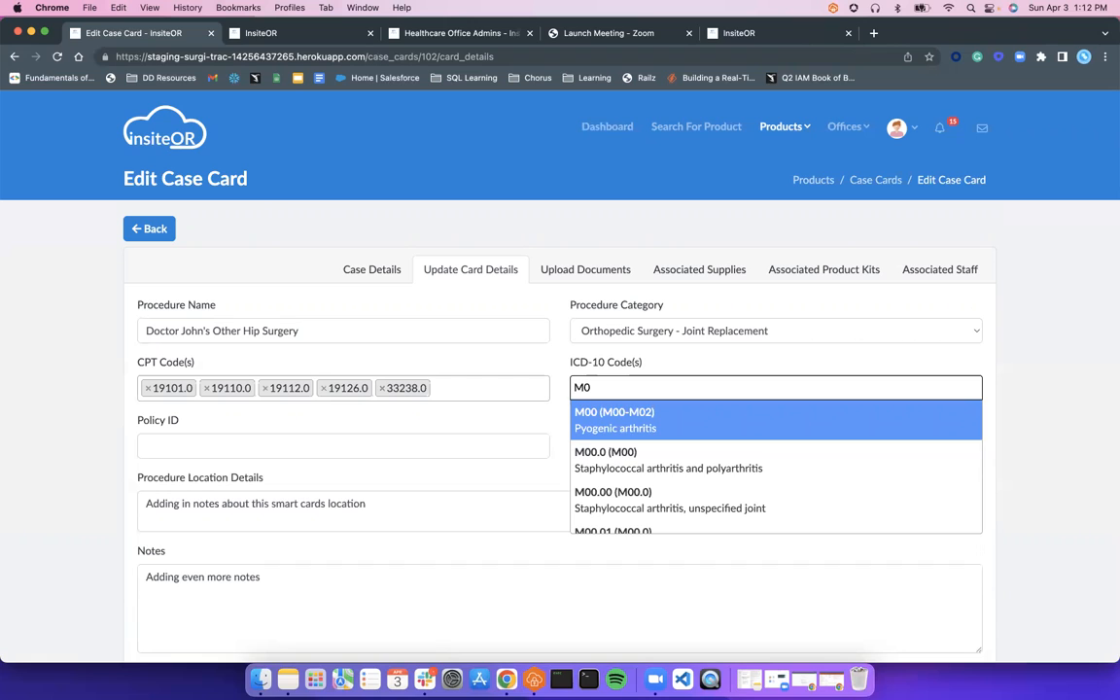
pyautogui.press('BackSpace')
pyautogui.write('1')
pyautogui.press('BackSpace')
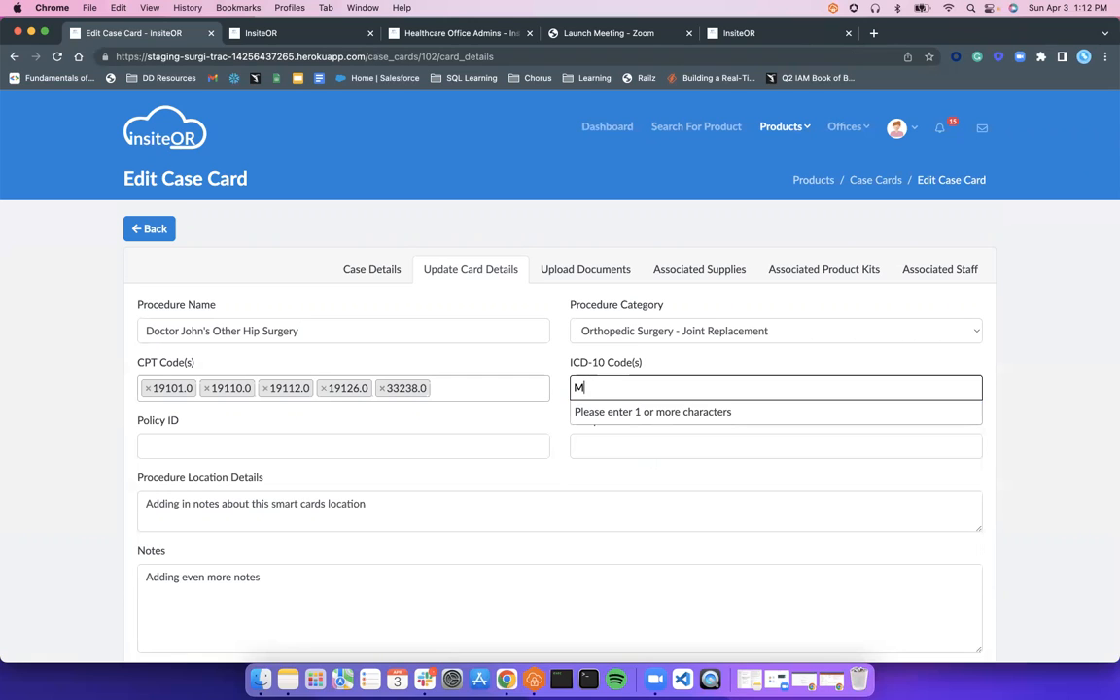
pyautogui.write('05')
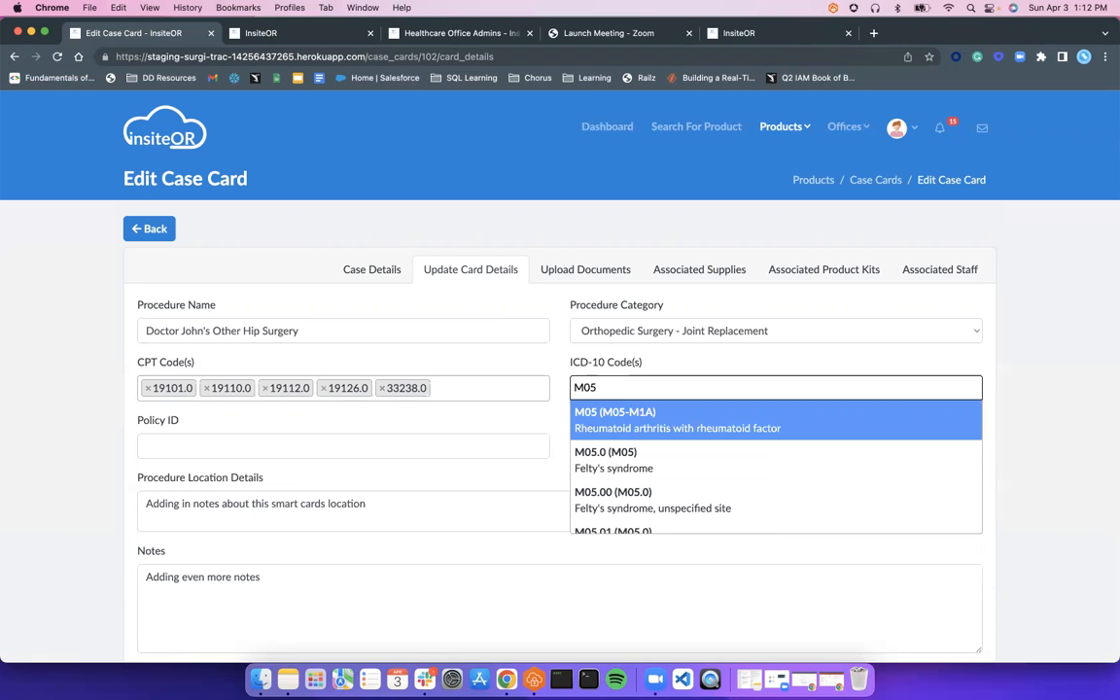
pyautogui.press('BackSpace')
pyautogui.press('BackSpace')
pyautogui.press('BackSpace')
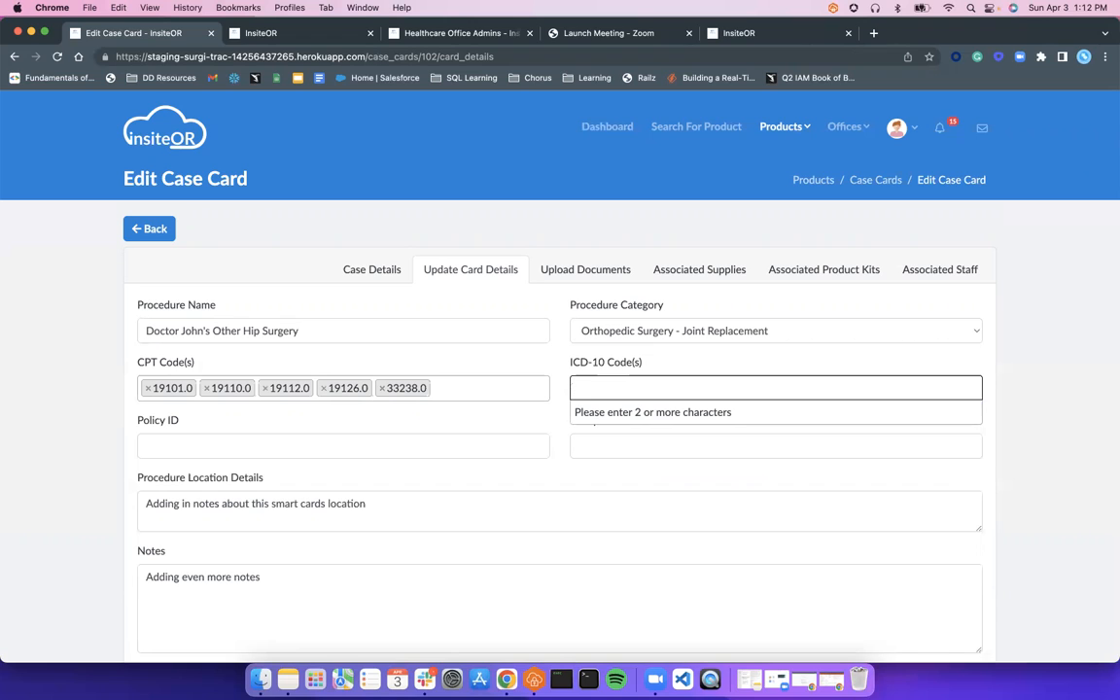
pyautogui.write('Rheu')
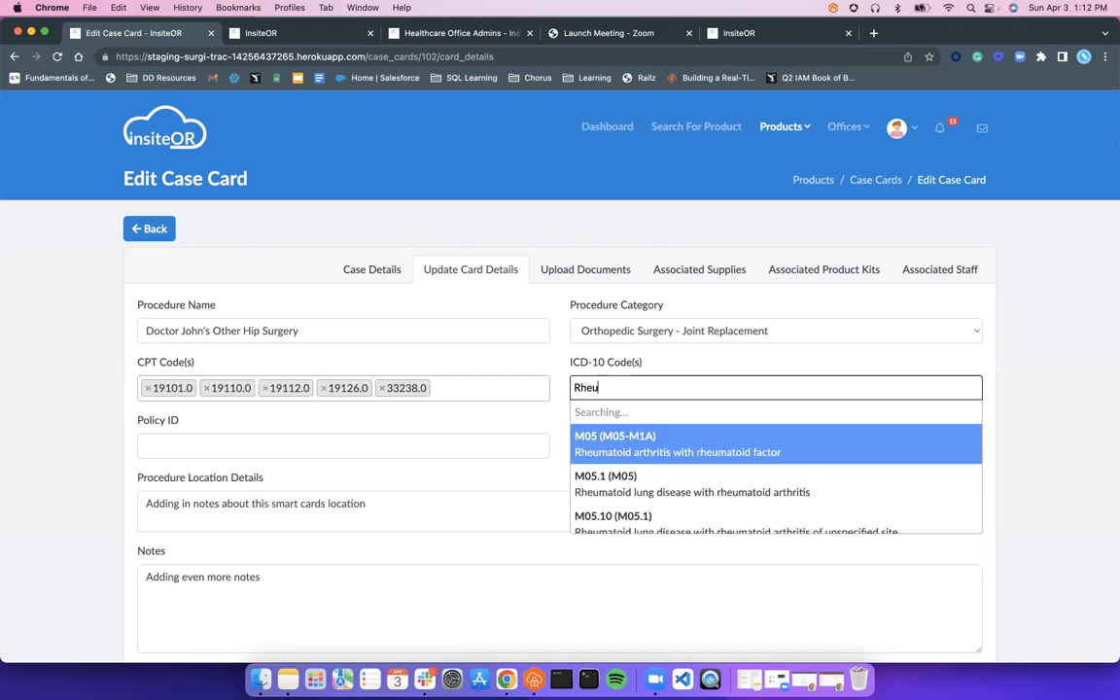
pyautogui.write('matoid')
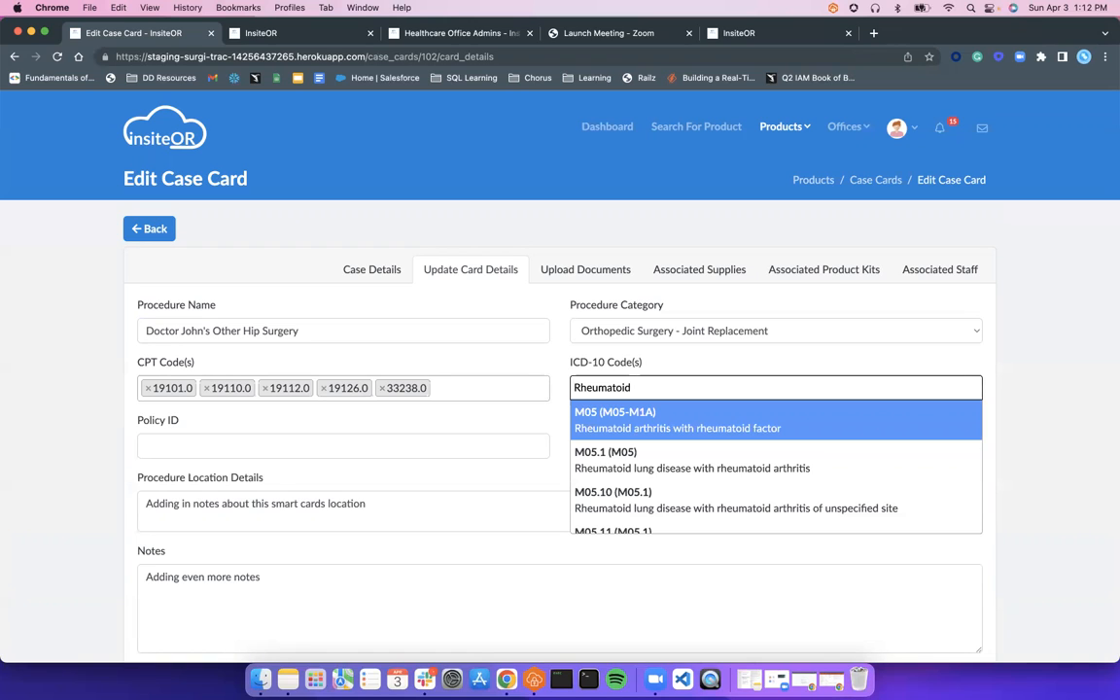
pyautogui.press('super+a')
pyautogui.press('BackSpace')
# Search 'Hip' and add ICD-10 code M16.30 (M16.3)
pyautogui.write('Hip')
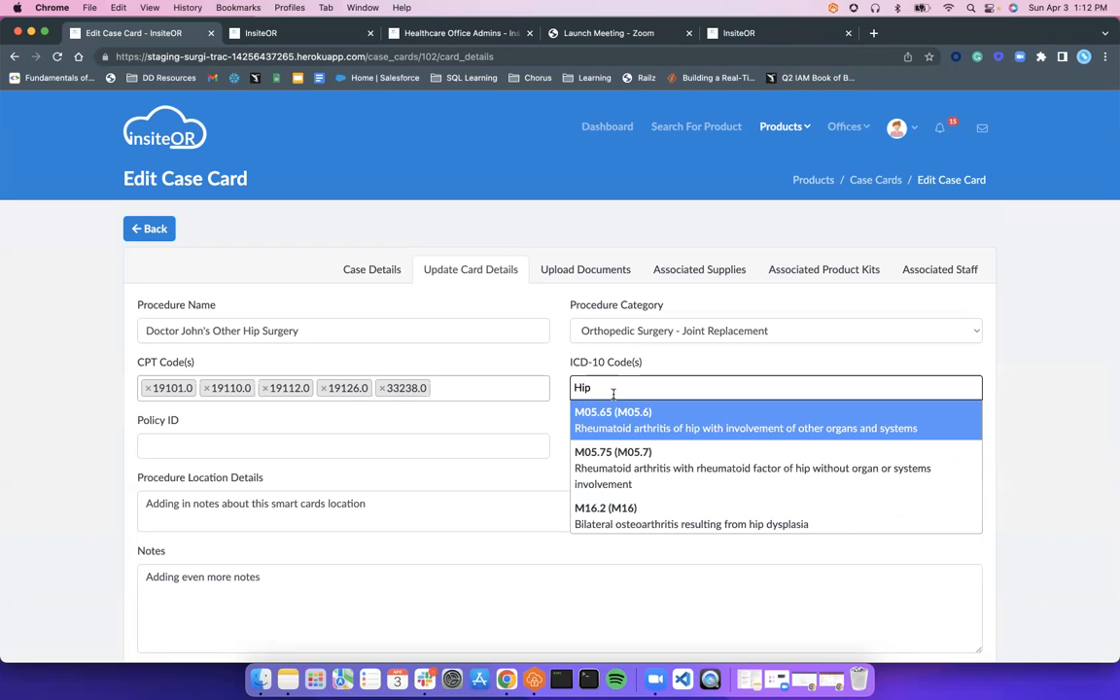
pyautogui.scroll(-2, 633, 520)
pyautogui.scroll(-2, 636, 515)
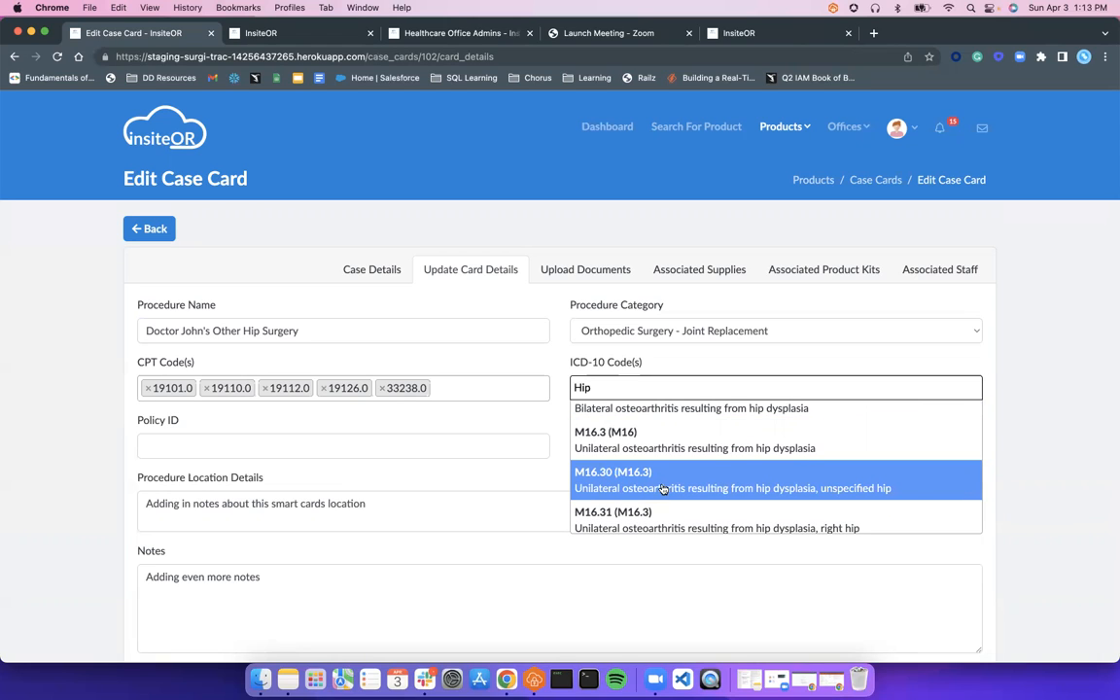
pyautogui.click(662, 488)
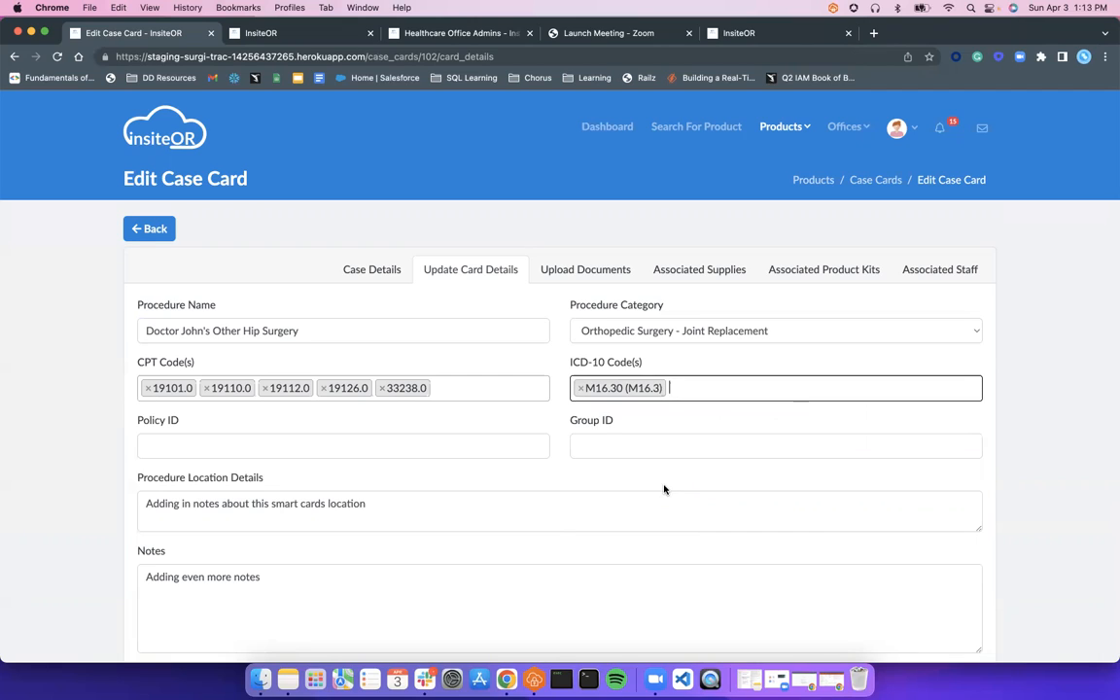
pyautogui.click(370, 445)
# Enter insurance policy ID 123456 and group ID 9876543
pyautogui.write('123456')
pyautogui.click(578, 445)
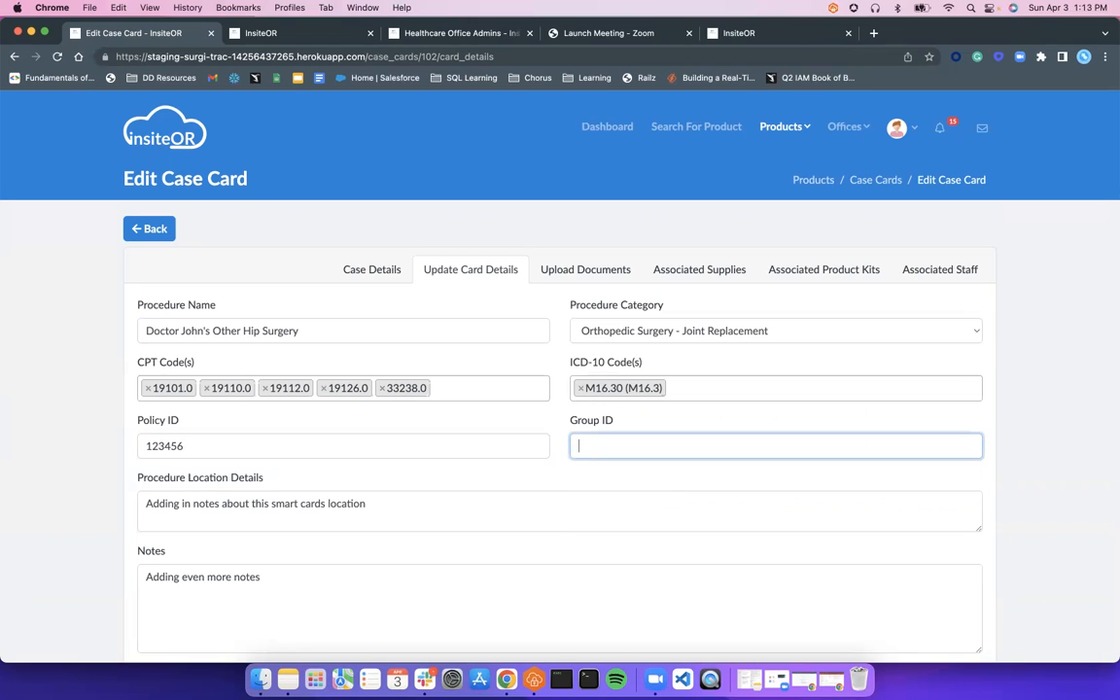
pyautogui.write('9876543')
# Save the card details with Next and open the Associated Staff tab
pyautogui.scroll(-5, 340, 405)
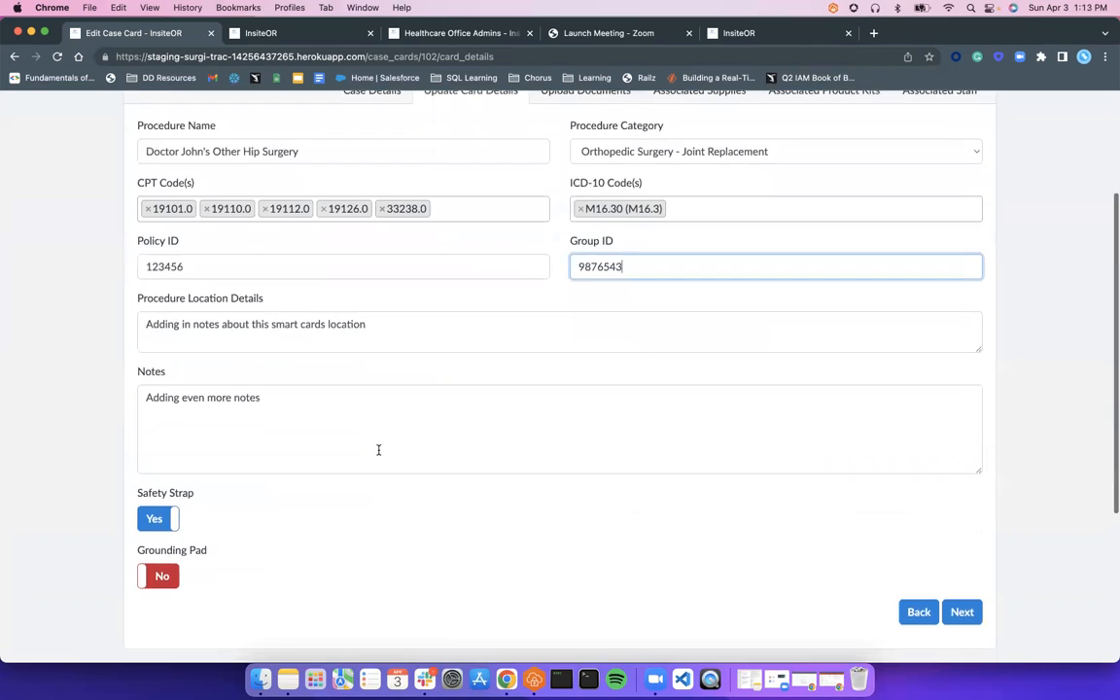
pyautogui.scroll(3, 1030, 581)
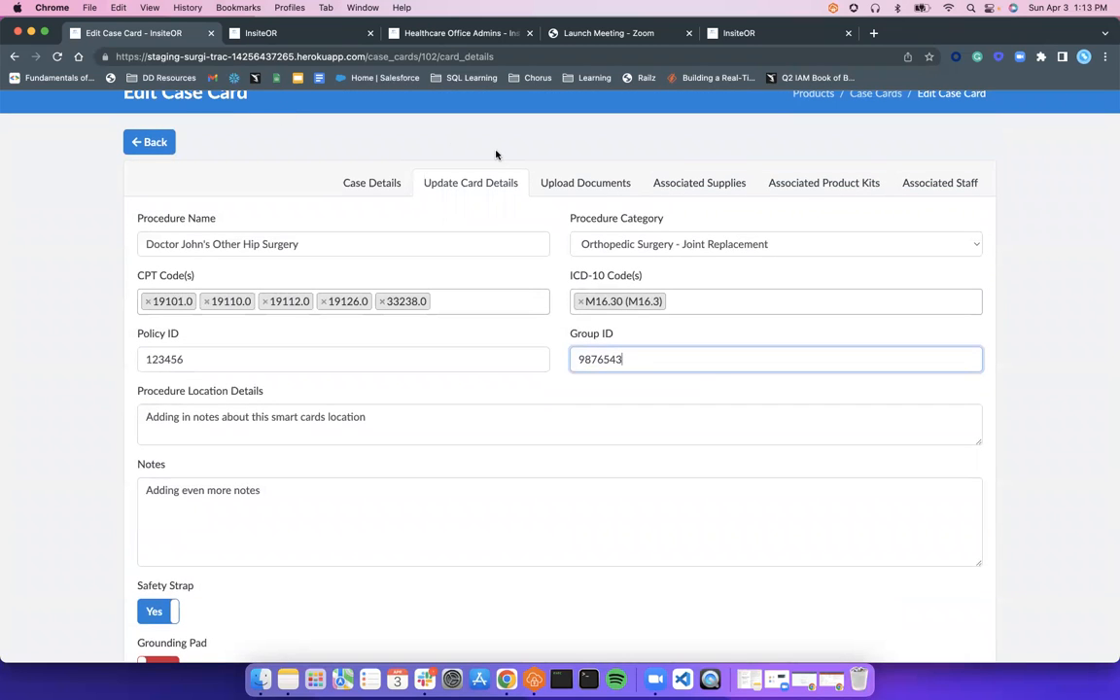
pyautogui.scroll(-3, 1038, 424)
pyautogui.scroll(-1, 1001, 505)
pyautogui.click(959, 573)
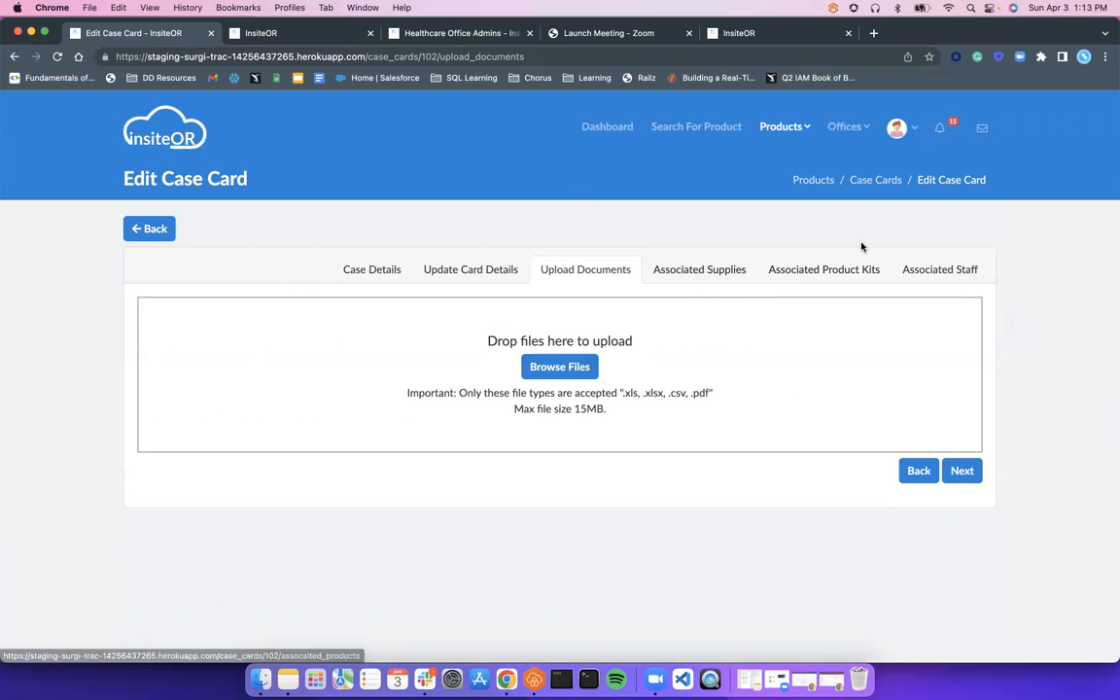
pyautogui.click(934, 271)
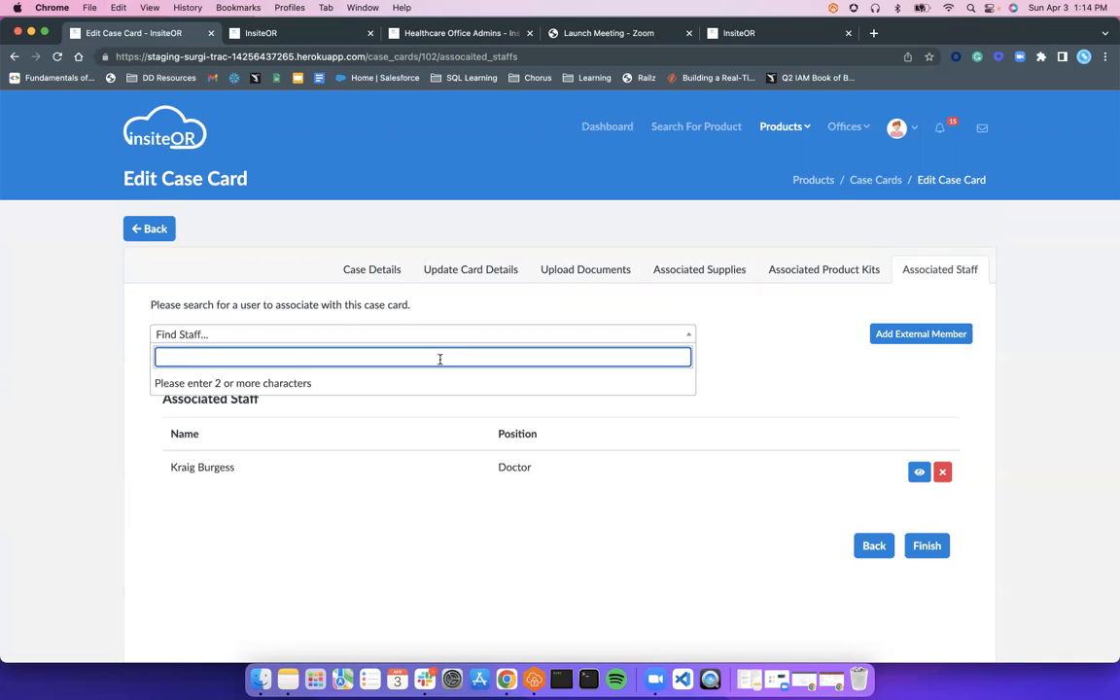
# Search Find Staff for the rep by name and add them to the case card
pyautogui.write('bren')
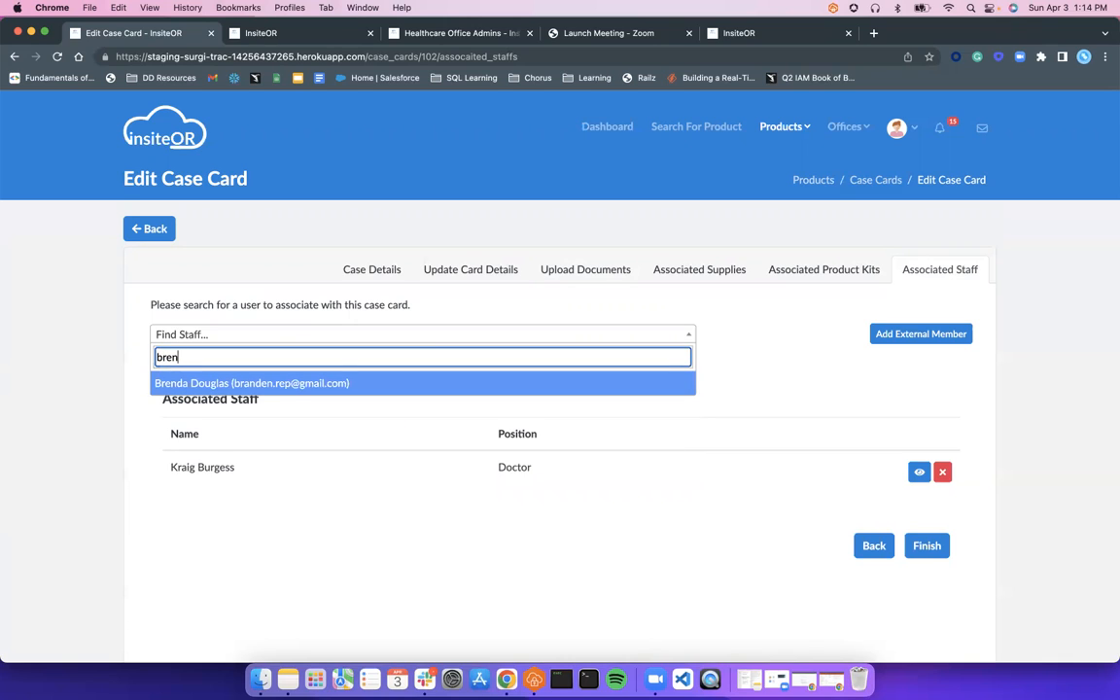
pyautogui.press('Return')
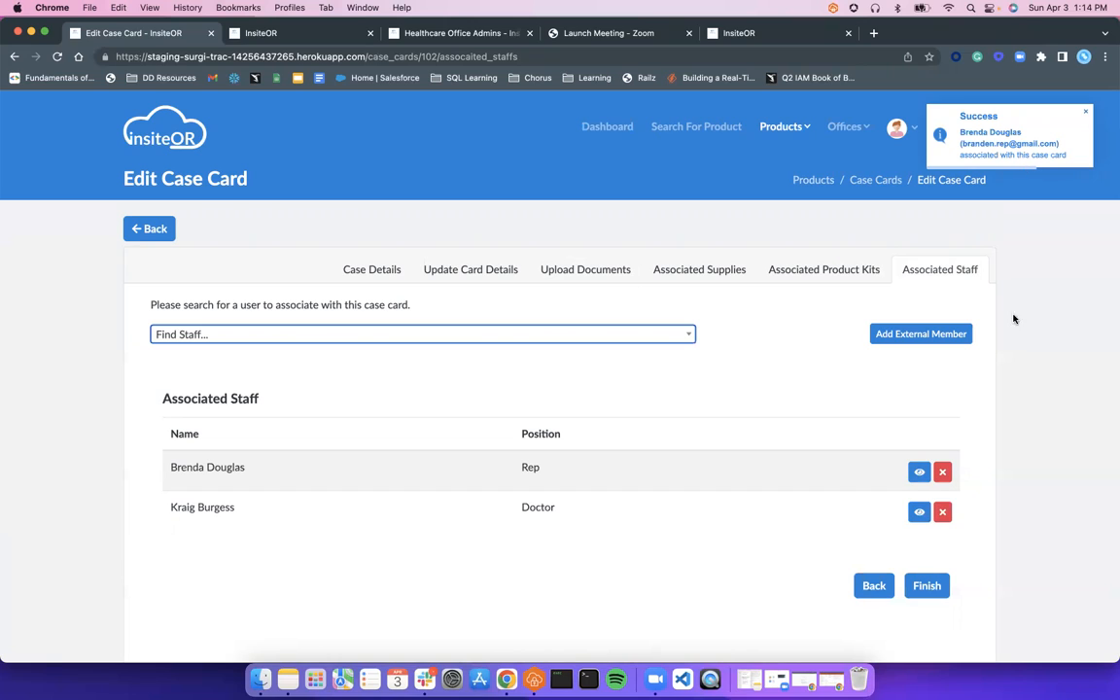
pyautogui.click(951, 342)
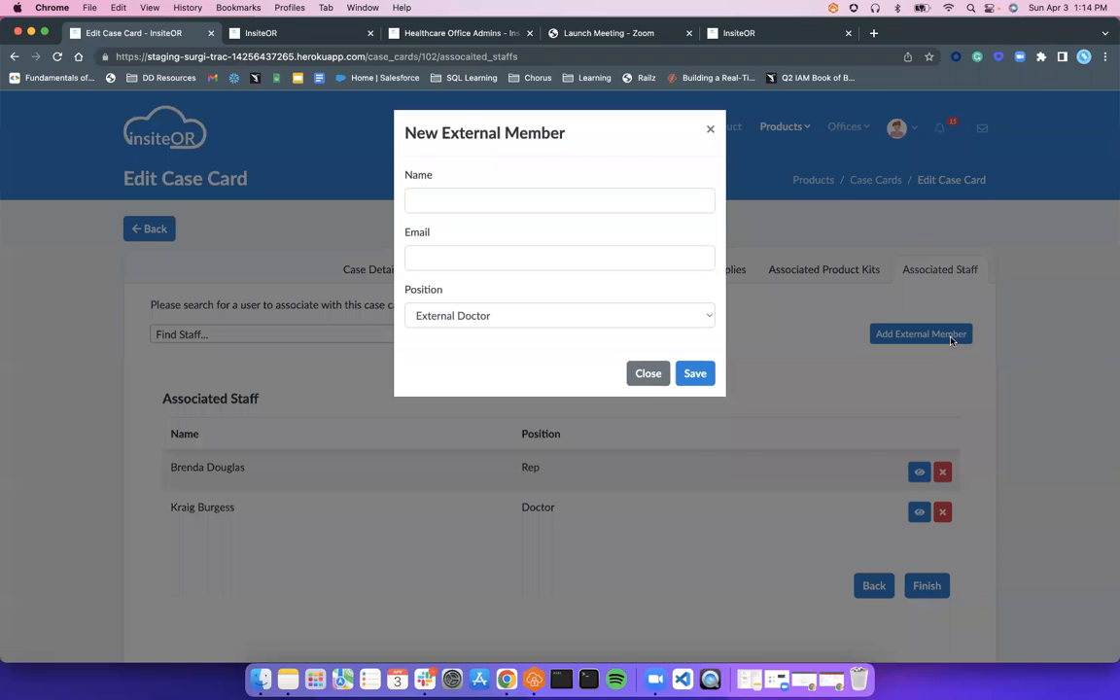
# Save a new external member with the member's name, suggested e-mail, and External Doctor position
pyautogui.click(659, 207)
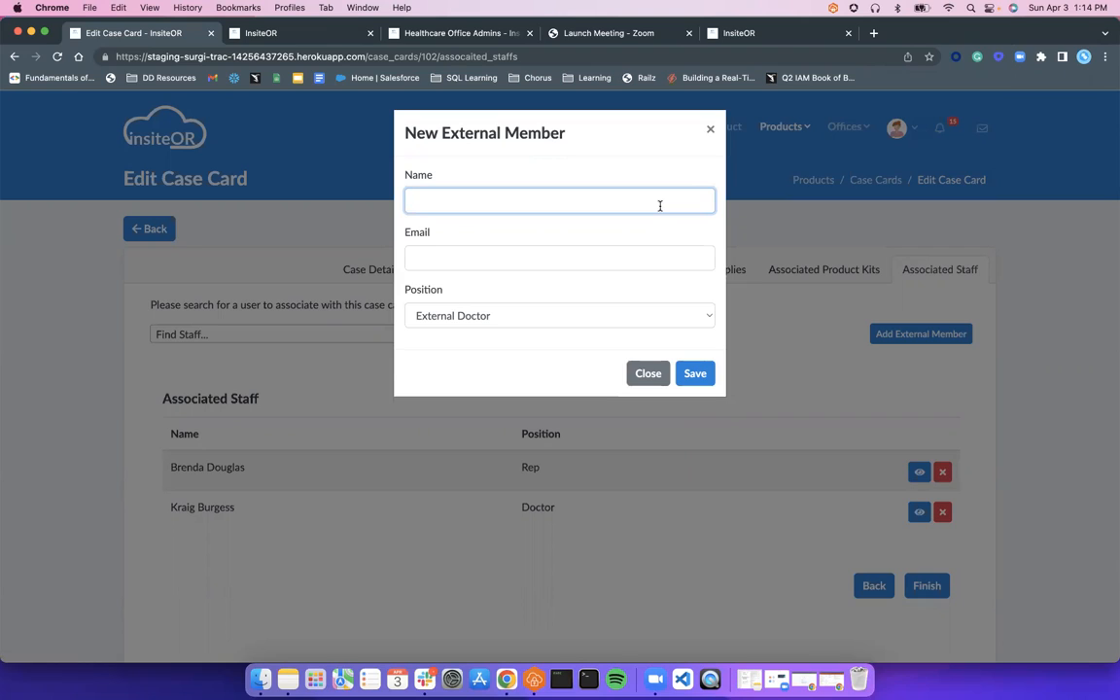
pyautogui.write('John Smith')
pyautogui.press('Tab')
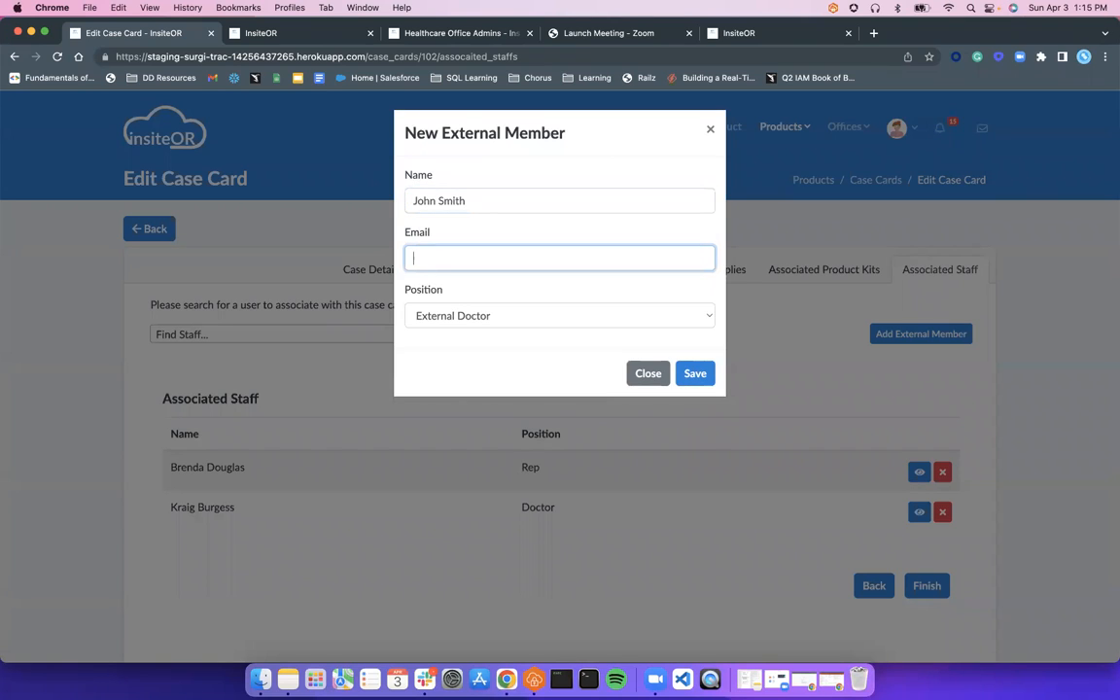
pyautogui.write('branden')
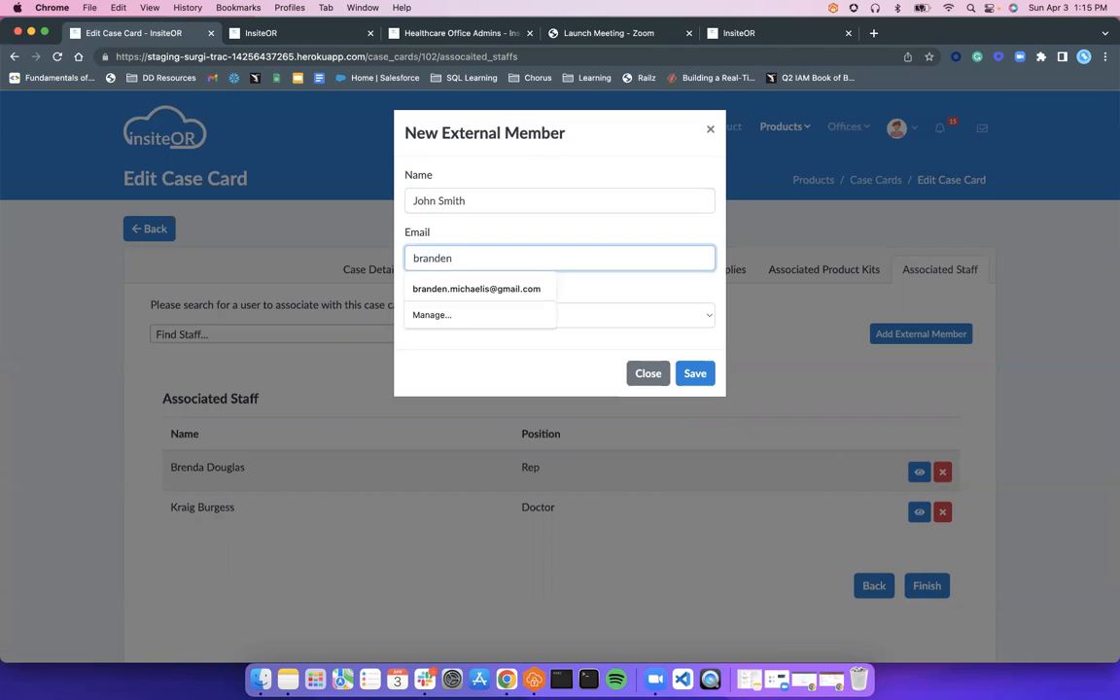
pyautogui.press('Down')
pyautogui.press('Return')
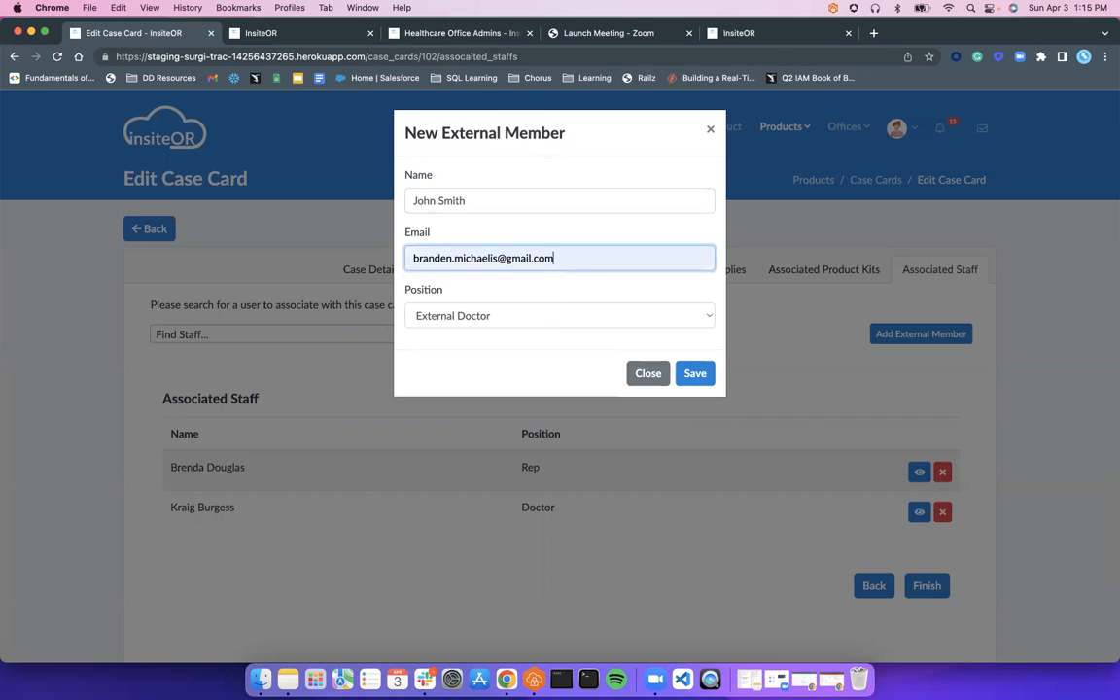
pyautogui.click(532, 323)
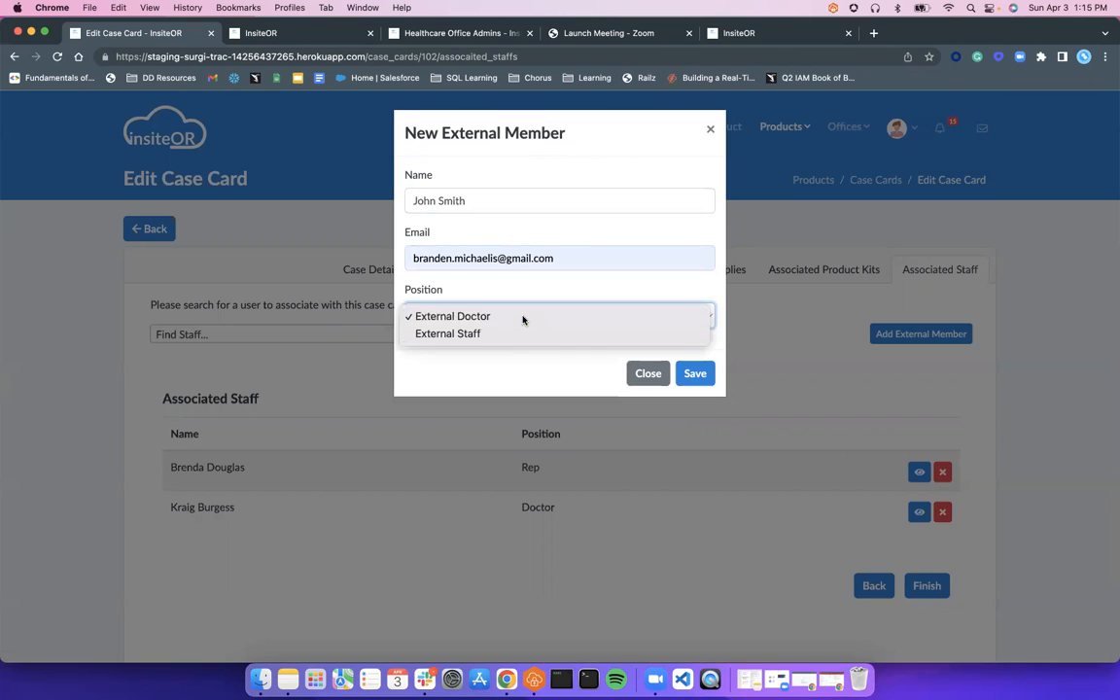
pyautogui.click(523, 316)
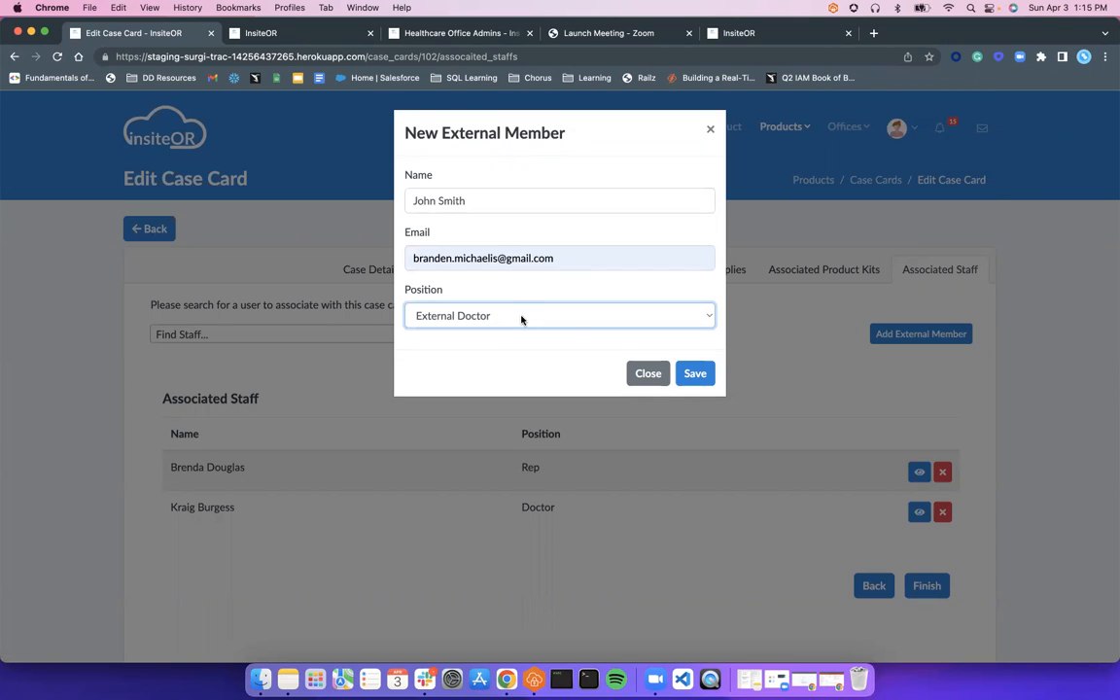
pyautogui.click(694, 375)
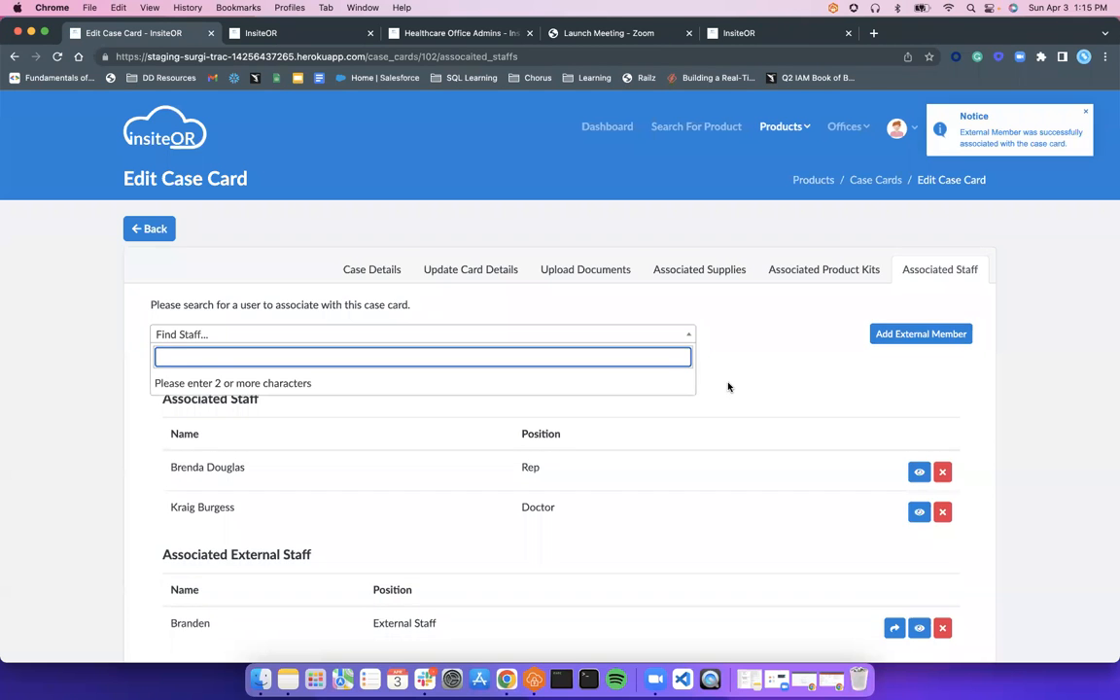
# Finish the case card, then reopen the first case card from the Case Cards list
pyautogui.scroll(-3, 728, 387)
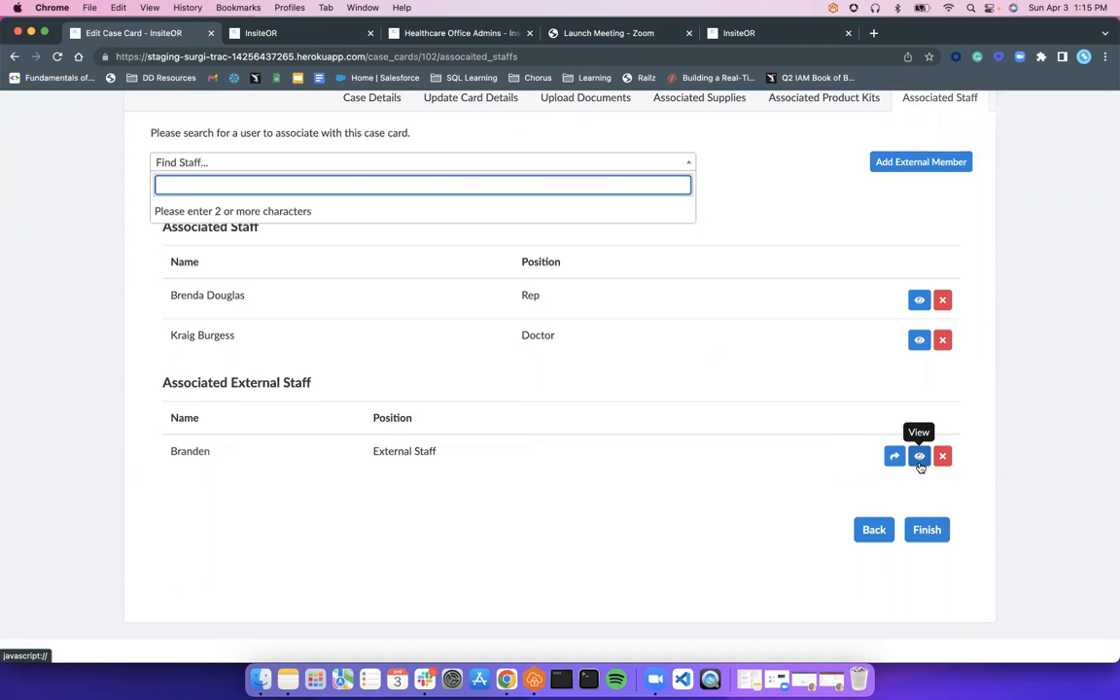
pyautogui.click(918, 529)
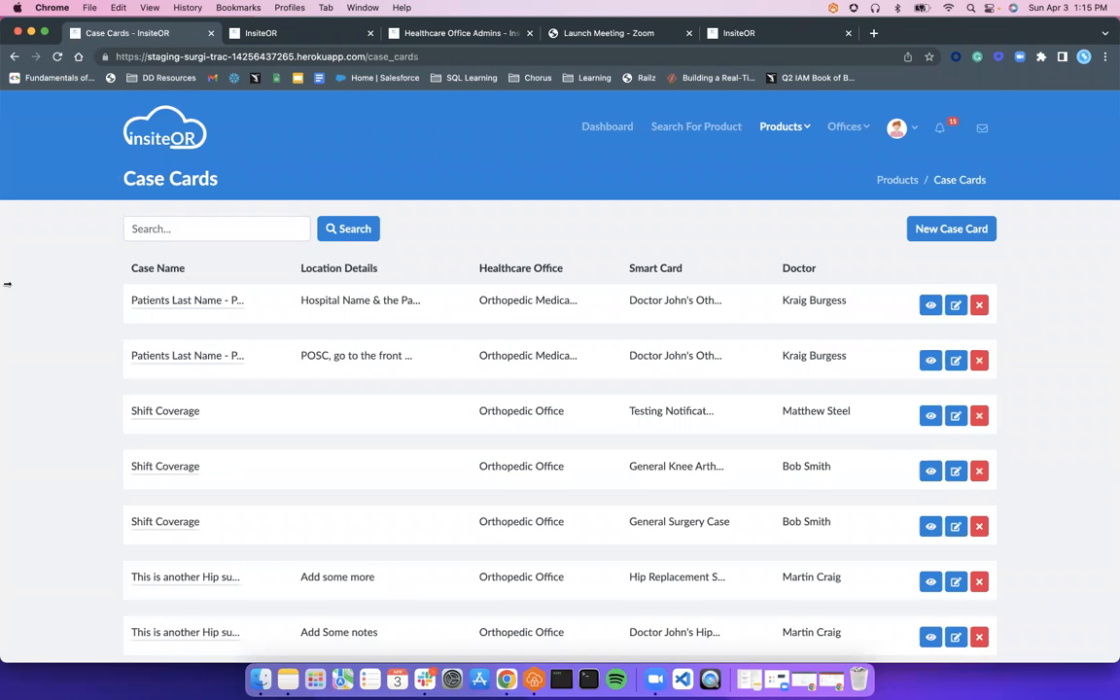
pyautogui.click(175, 310)
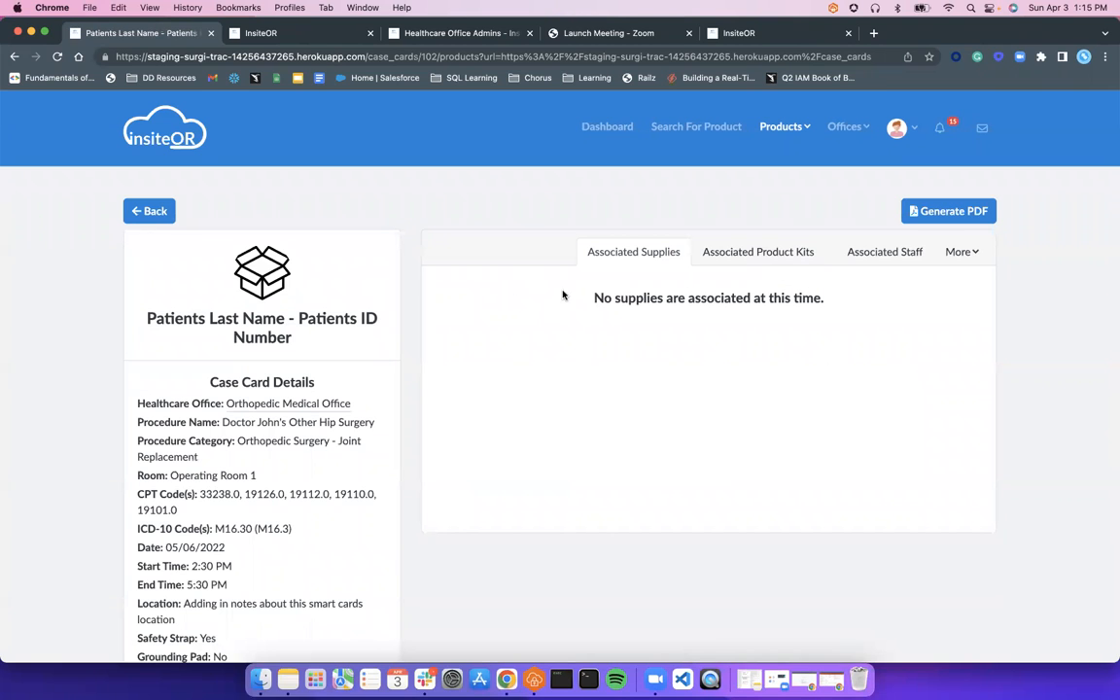
# Review the Associated Staff tab listing the rep, doctor and one external staff member
pyautogui.click(907, 260)
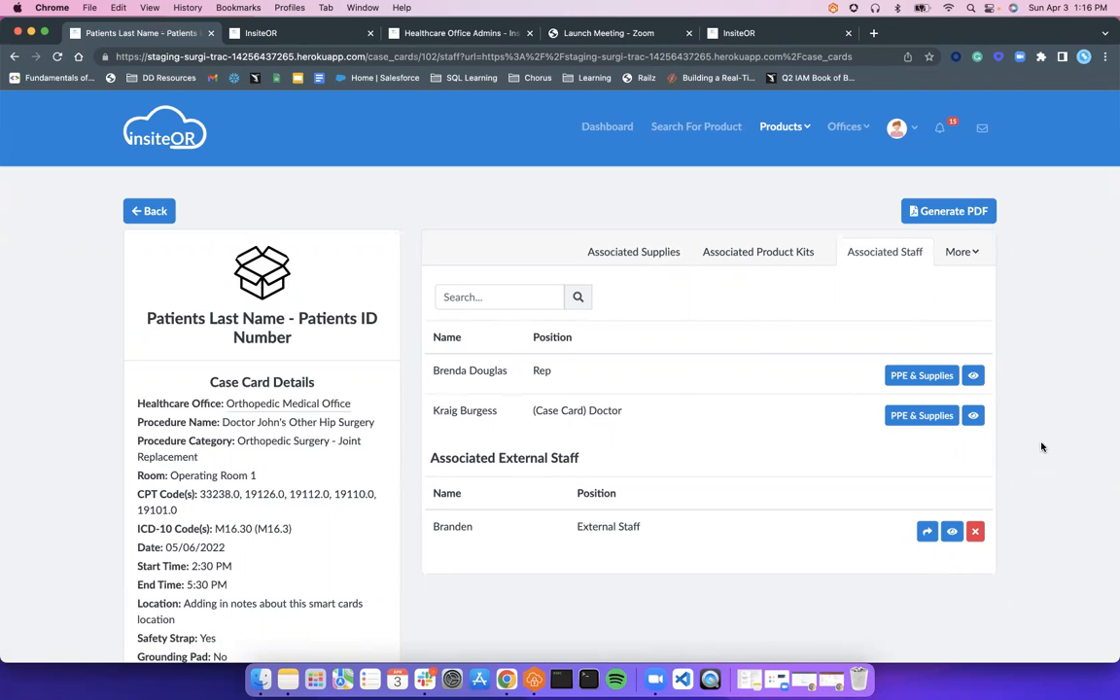
pyautogui.scroll(-2, 179, 316)
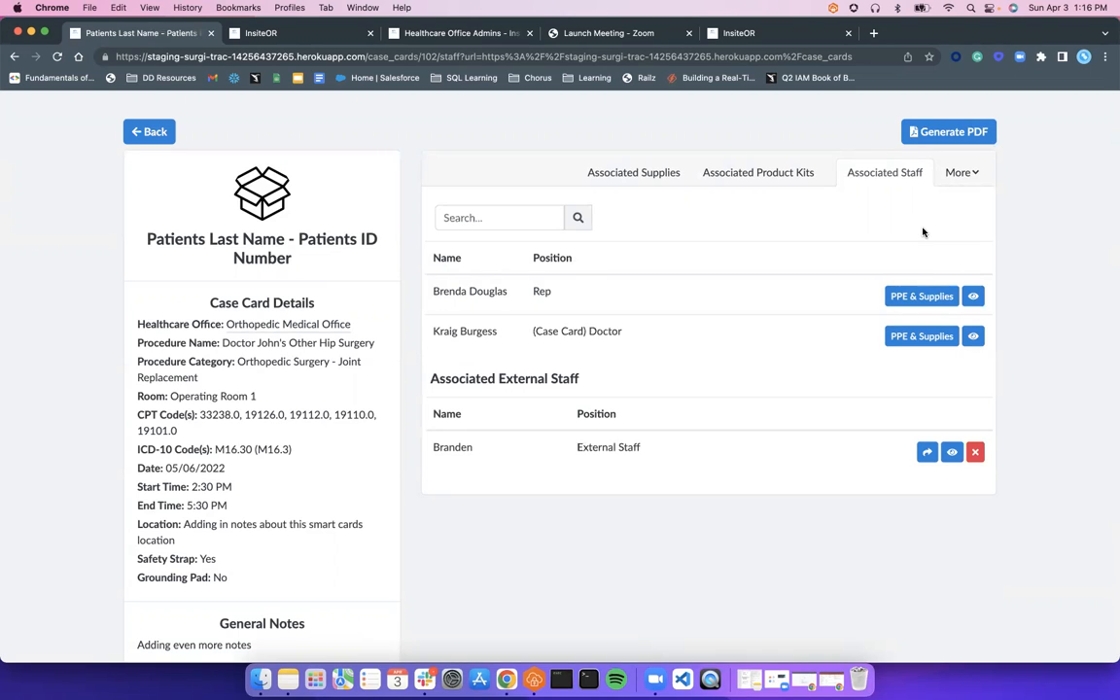
pyautogui.scroll(3, 853, 232)
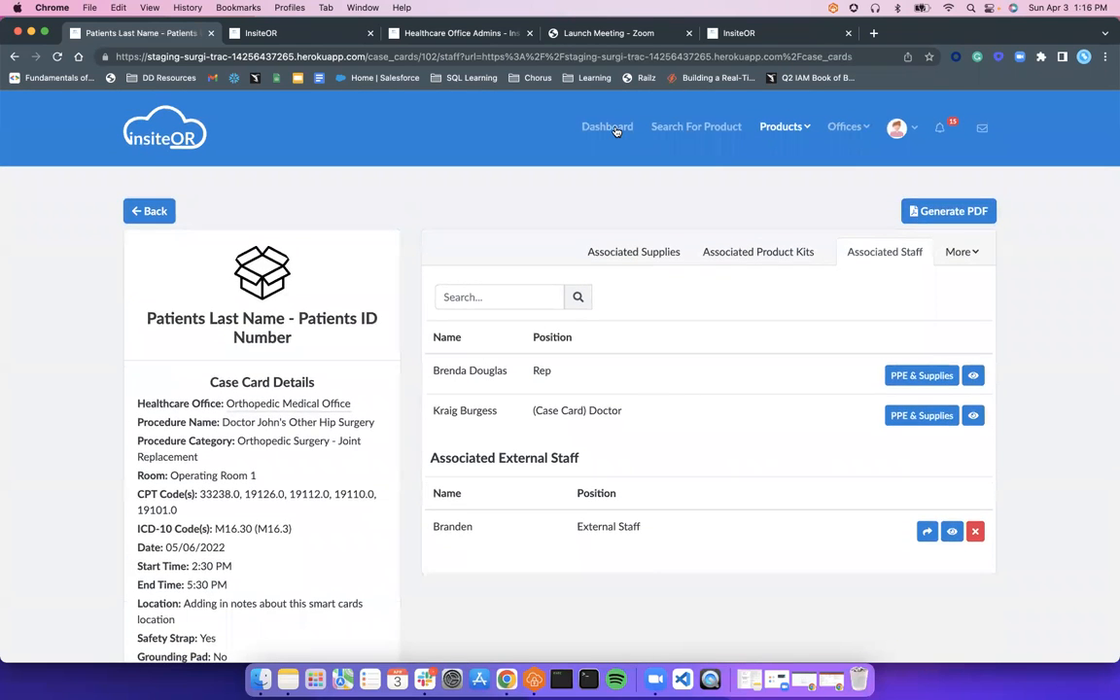
# Go from the Dashboard to the Orthopedic Medical Office's case card list
pyautogui.click(610, 127)
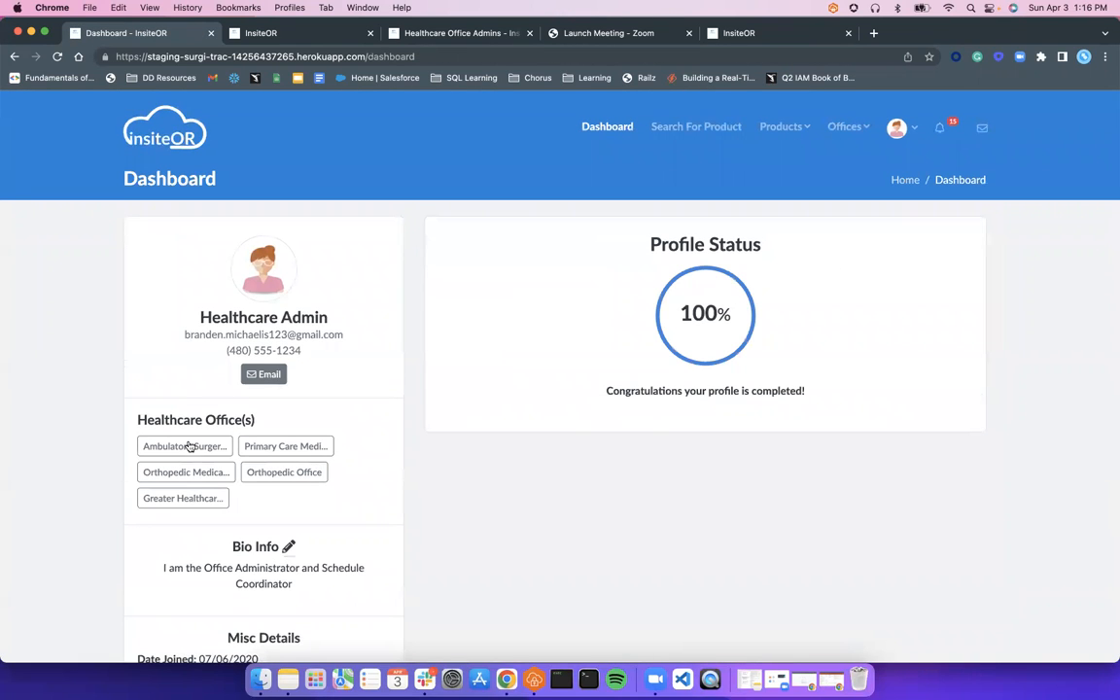
pyautogui.click(178, 473)
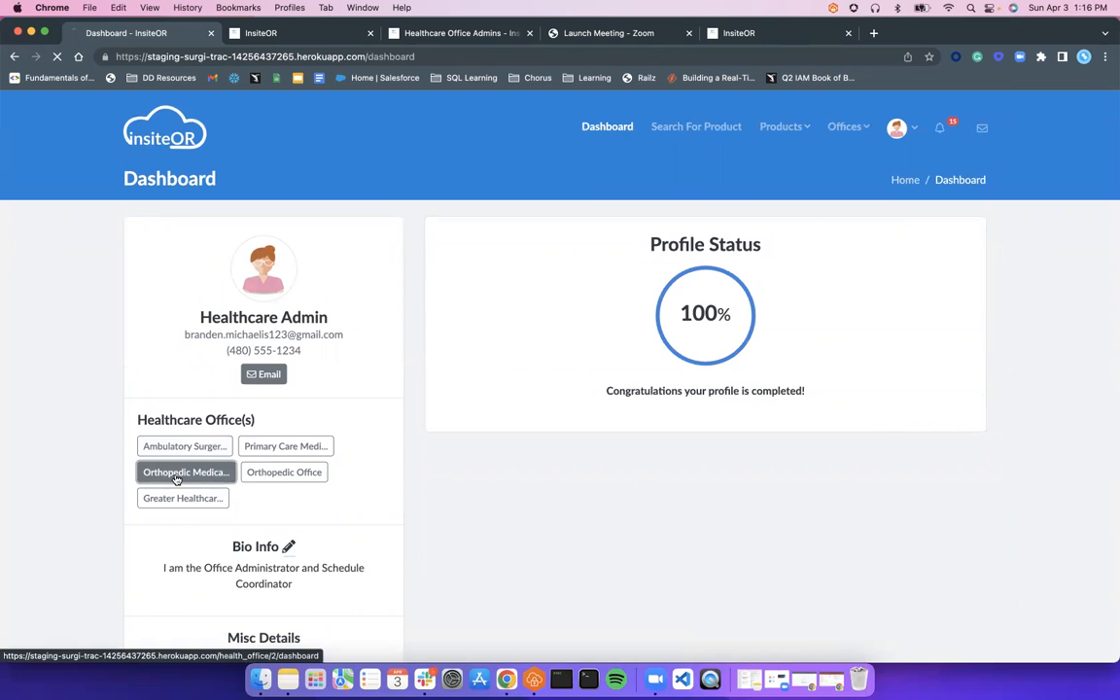
pyautogui.scroll(-3, 195, 476)
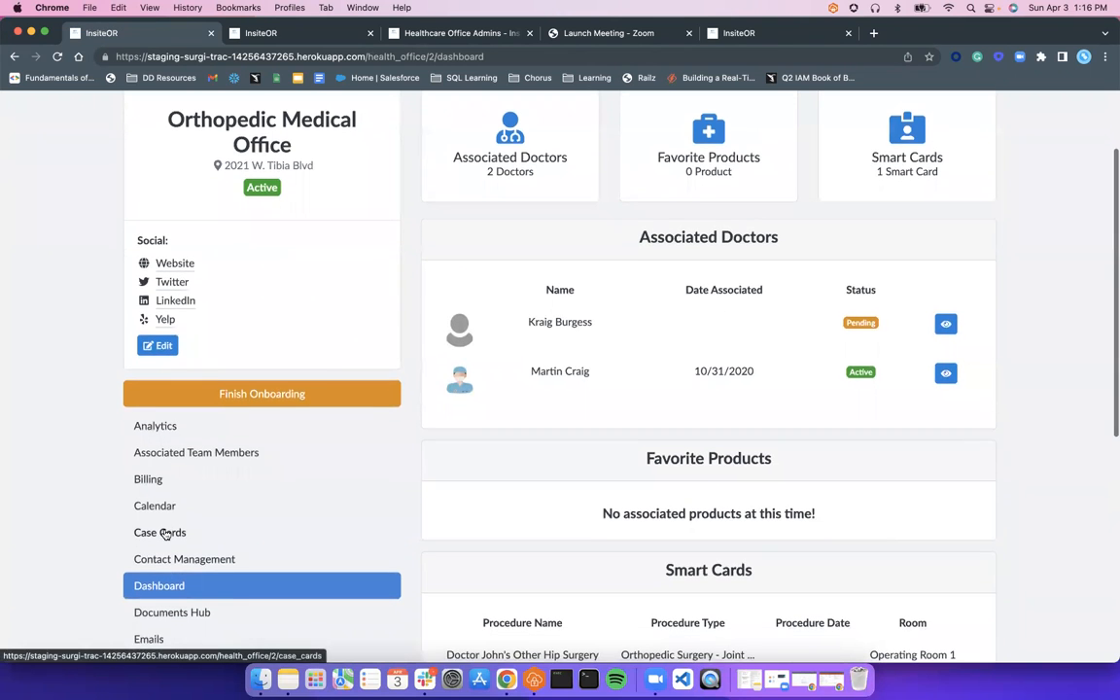
pyautogui.click(170, 529)
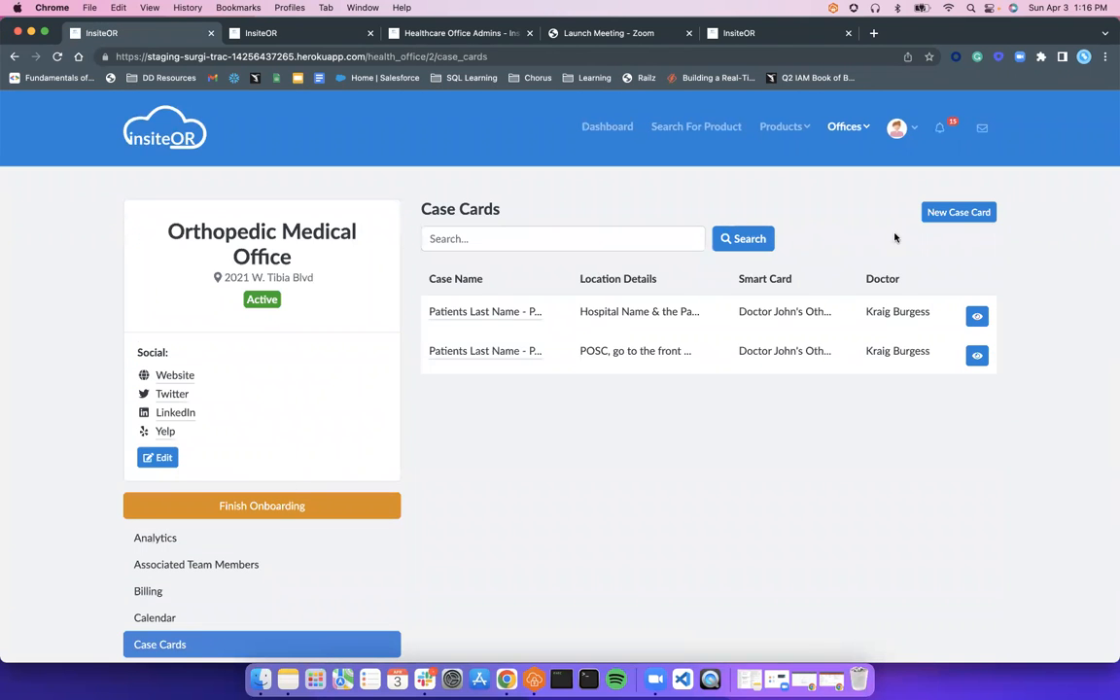
# Open the office's first case card and show its associated staff
pyautogui.click(991, 216)
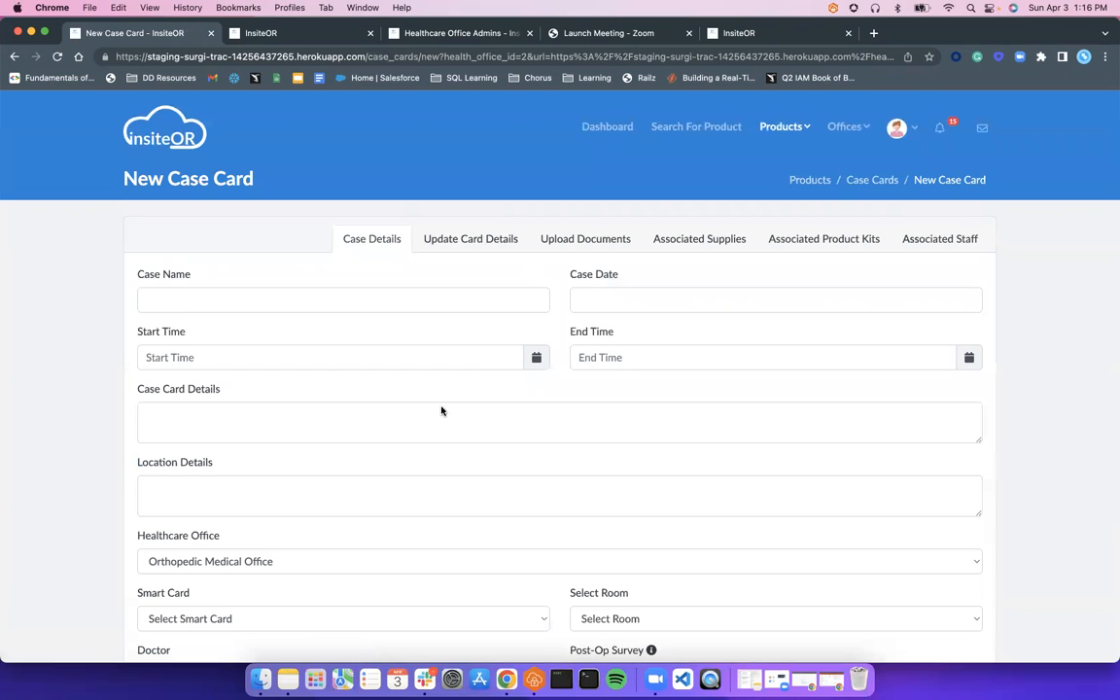
pyautogui.click(14, 58)
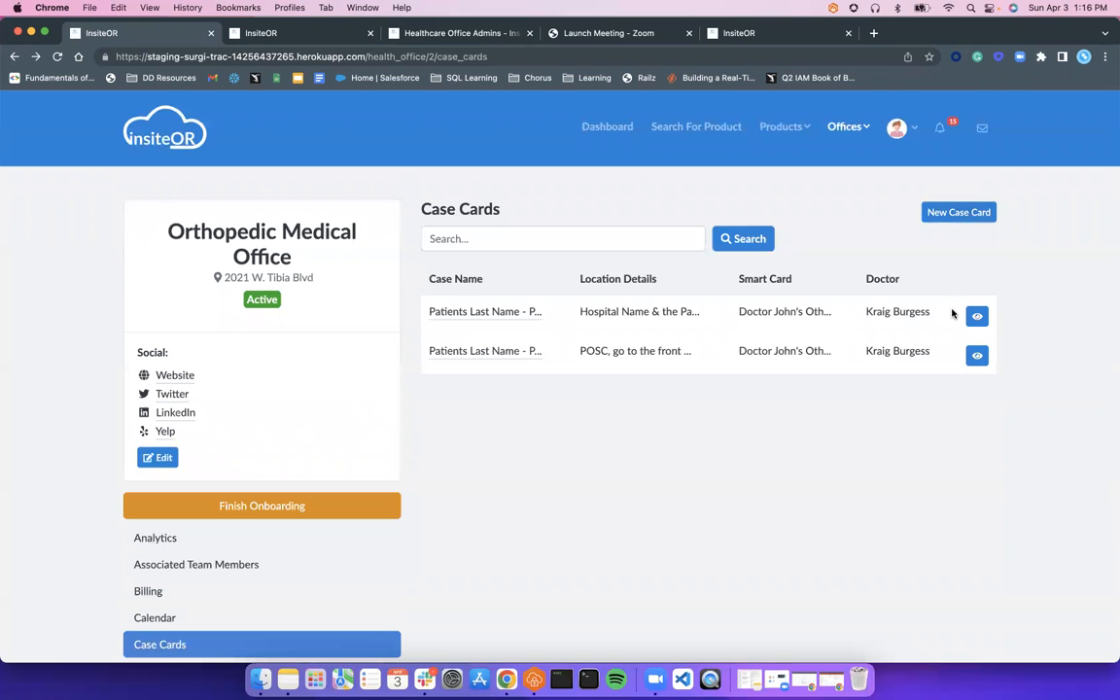
pyautogui.click(974, 317)
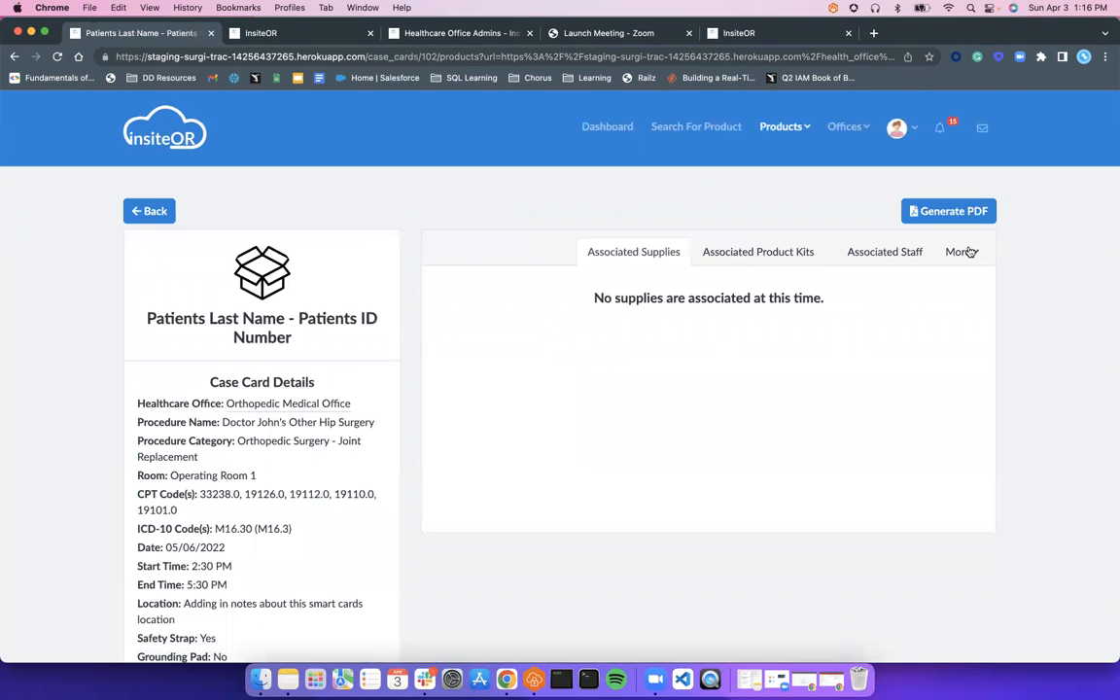
pyautogui.click(914, 261)
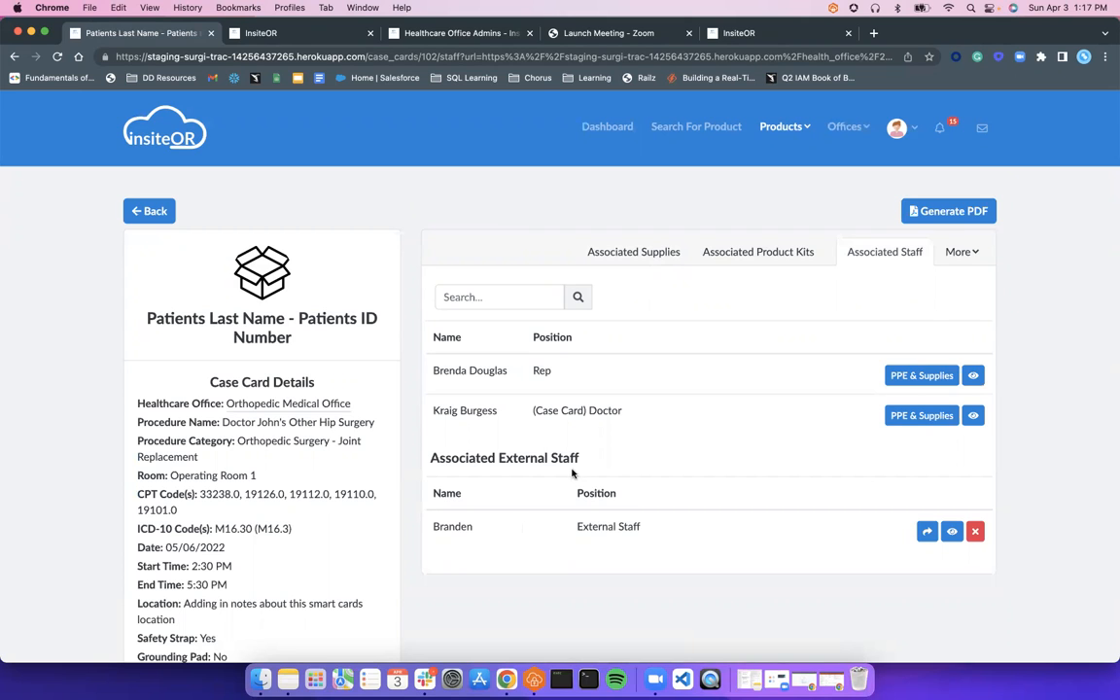
# Go to the Support Tickets page from the footer's Support link
pyautogui.scroll(-10, 560, 474)
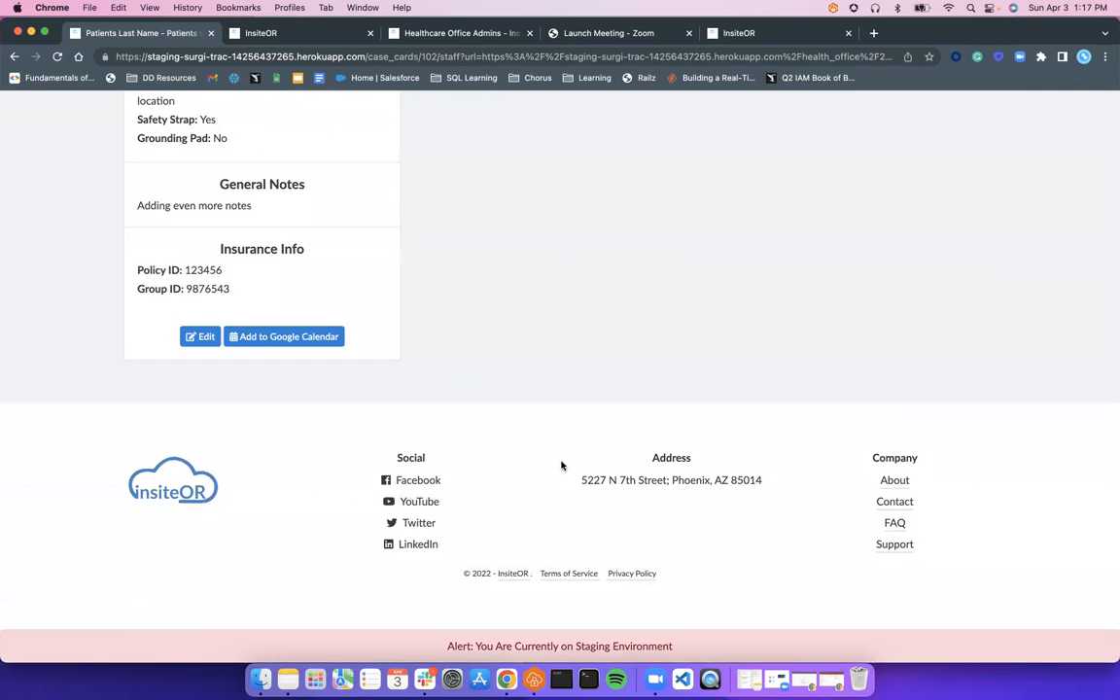
pyautogui.click(900, 551)
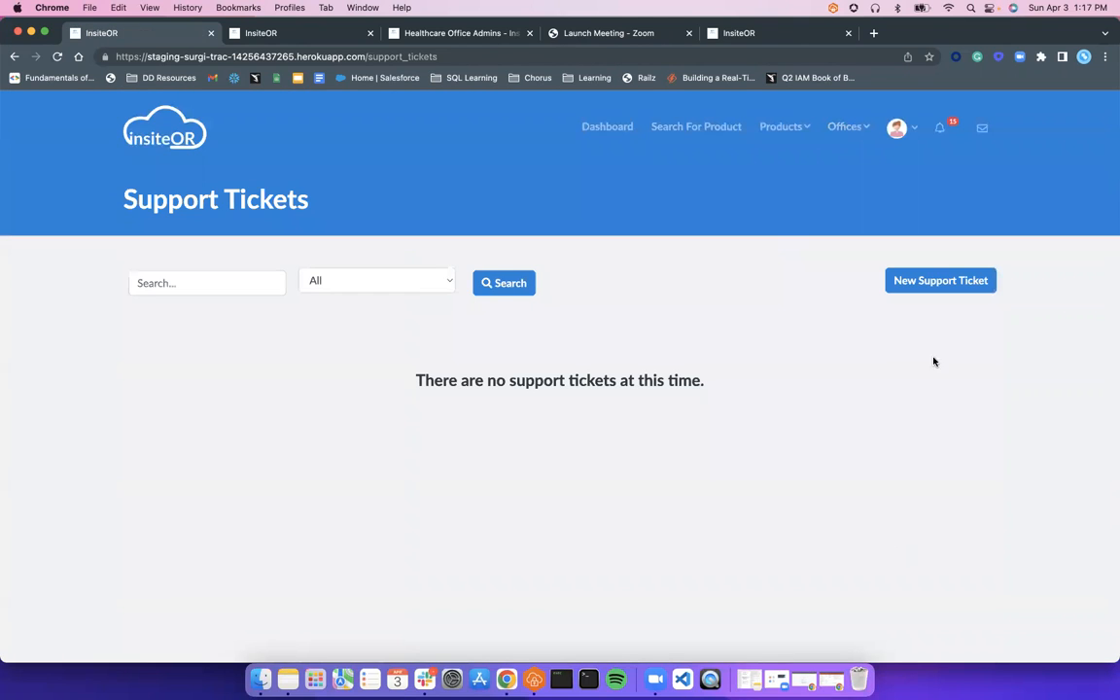
# Start a blank new support ticket and place the cursor in its Subject field
pyautogui.click(938, 280)
pyautogui.click(720, 357)
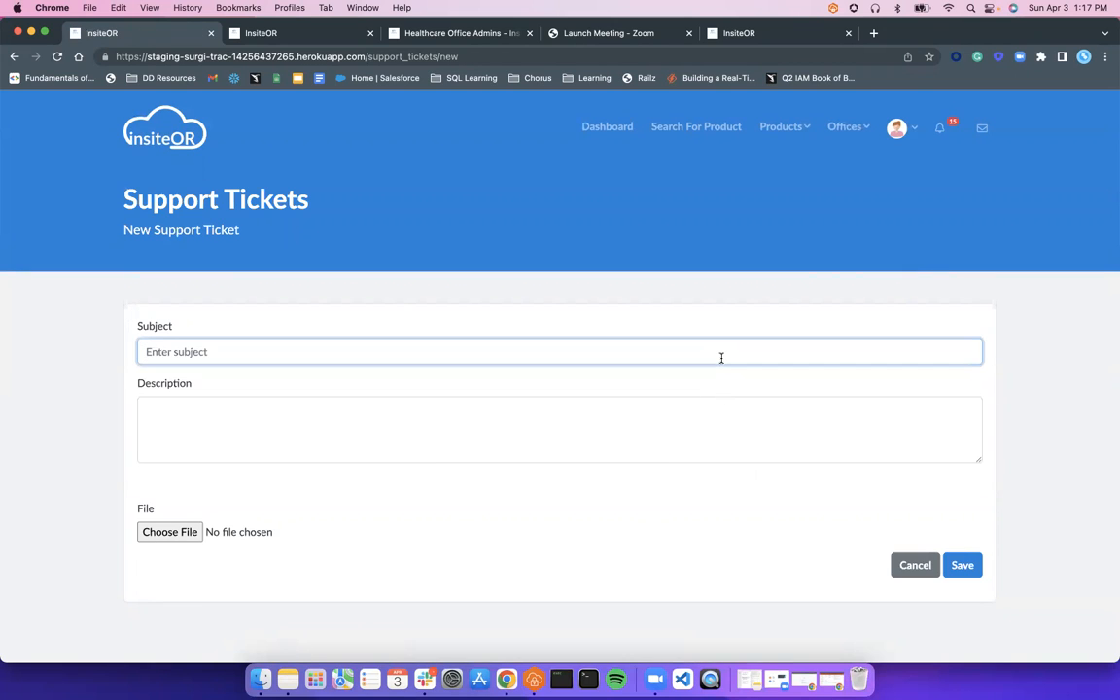